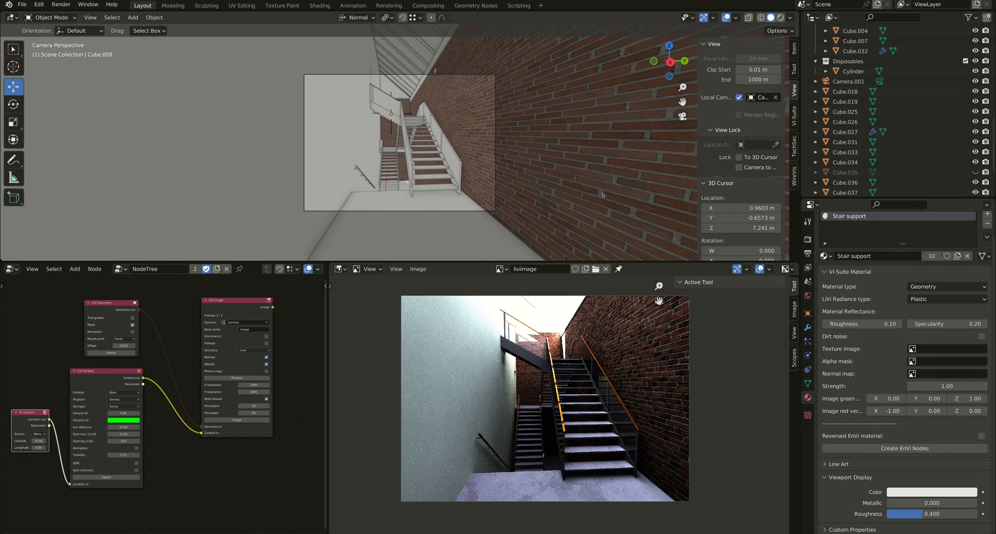
- Inspect the camera's placement in front of the stairs, select it and return to the camera view
middle_drag(354, 163, 357, 169)
scroll(357, 171, down, 8)
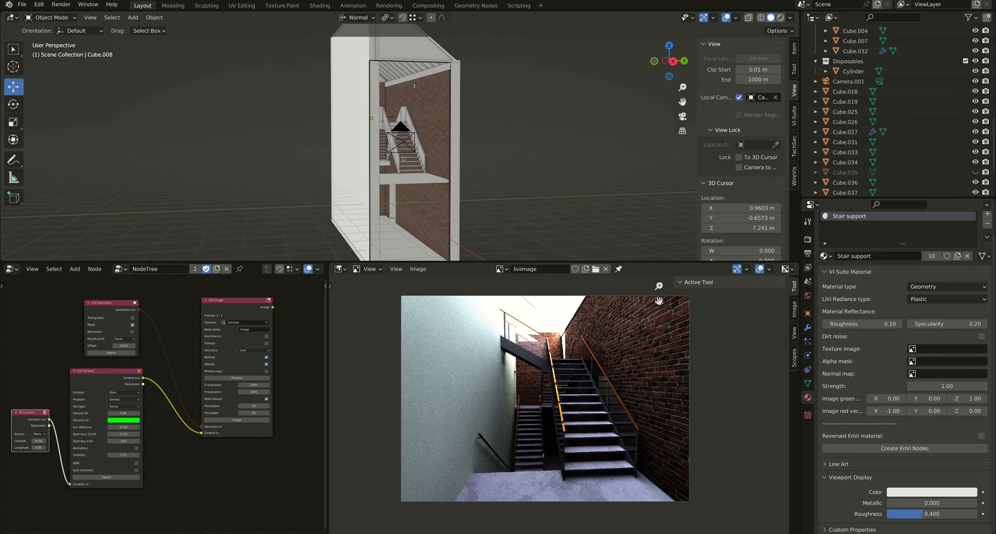
scroll(357, 172, up, 8)
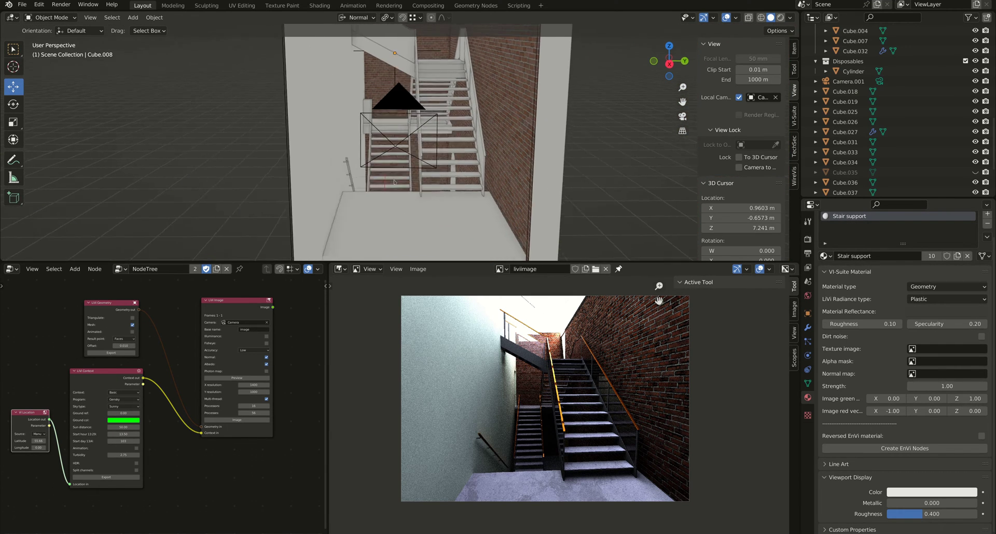
click(391, 138)
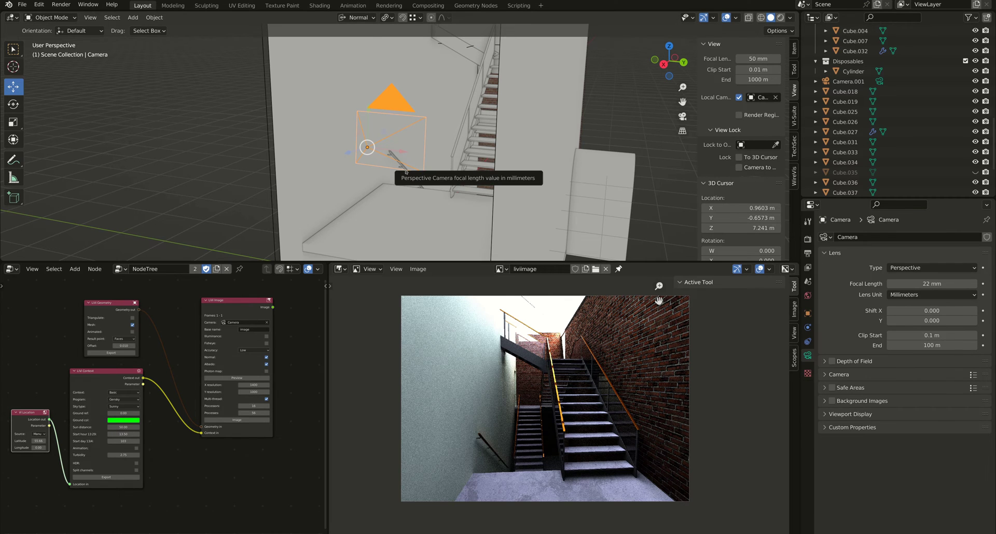
key(KP_0)
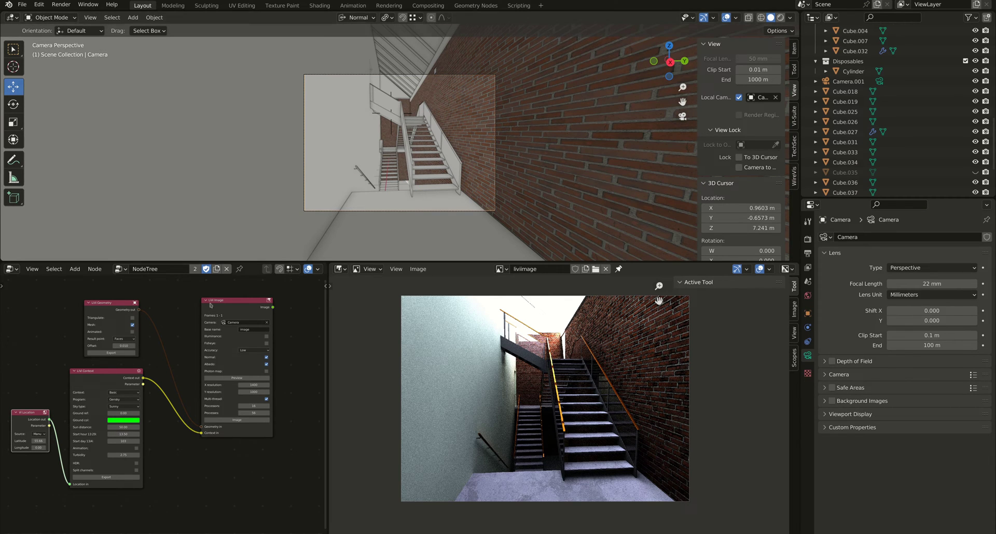
- Review the LiVi node tree enlarged and examine the noise on the plain wall in the rendered liviimage
key(ctrl+space)
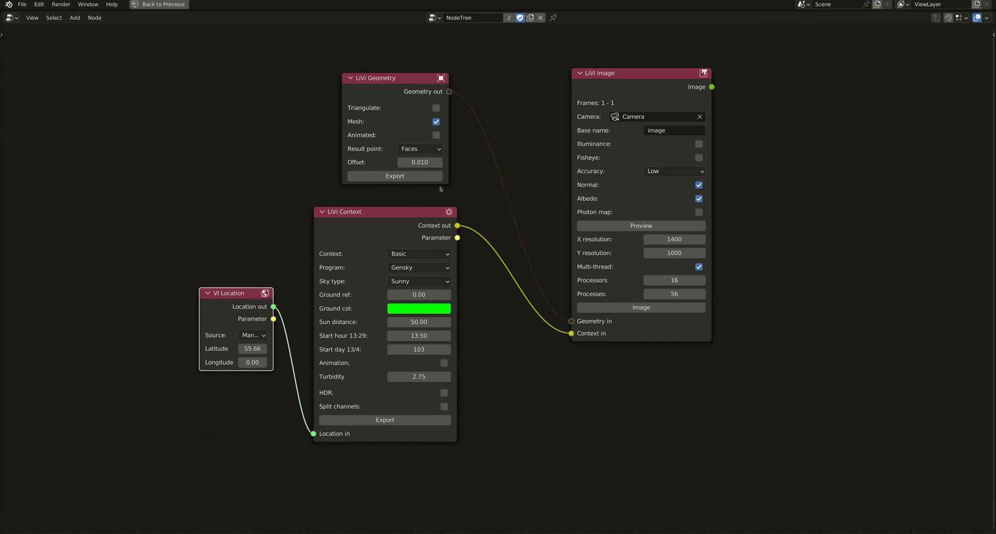
key(ctrl+space)
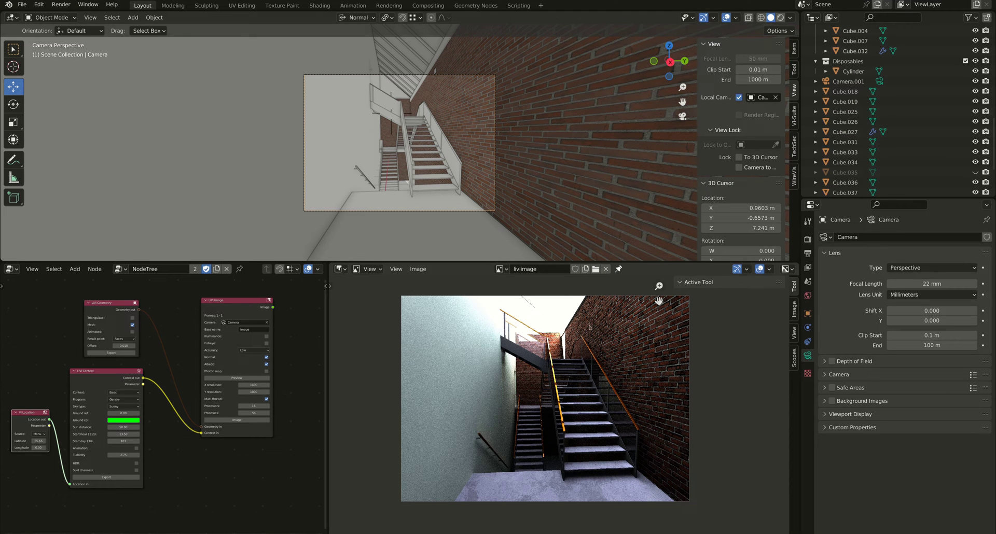
key(ctrl+space)
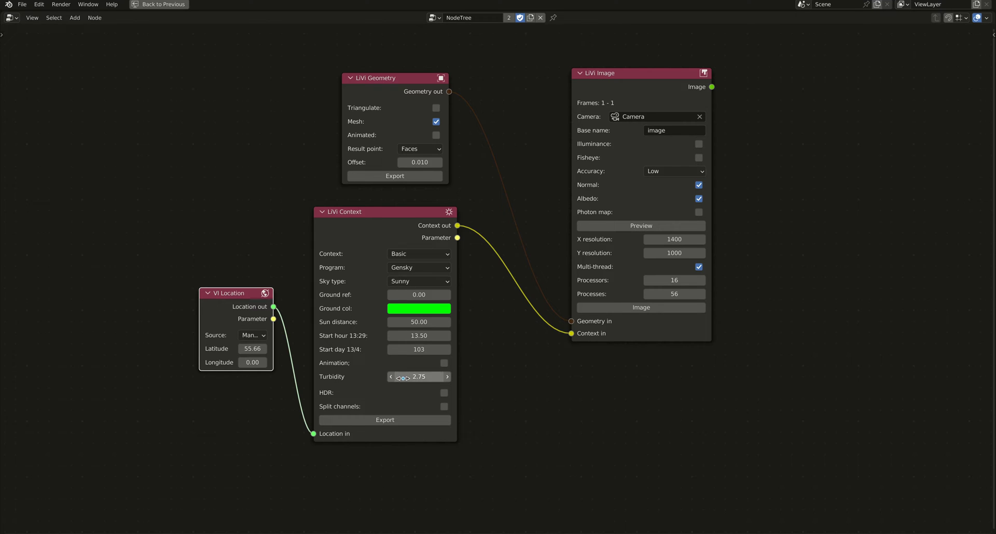
middle_drag(511, 310, 366, 394)
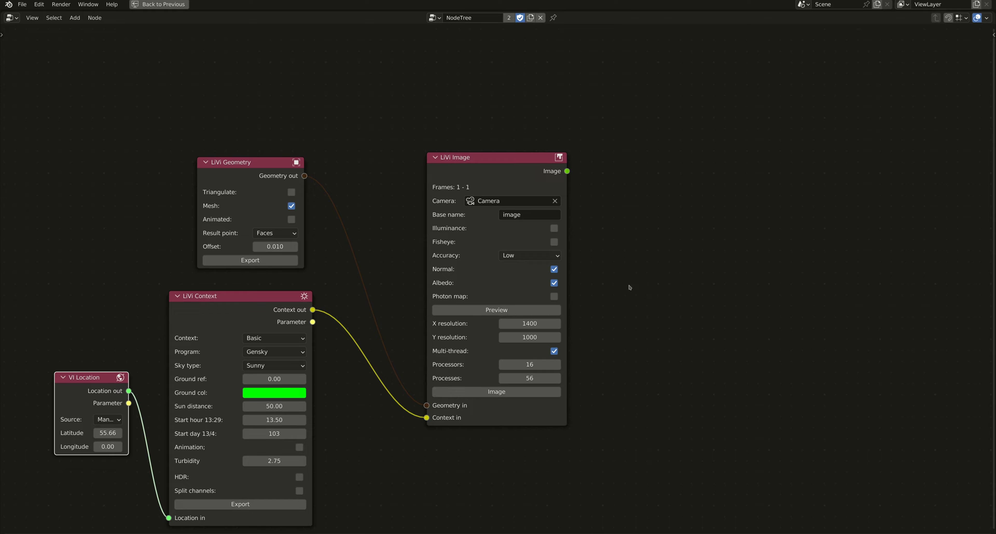
key(ctrl+space)
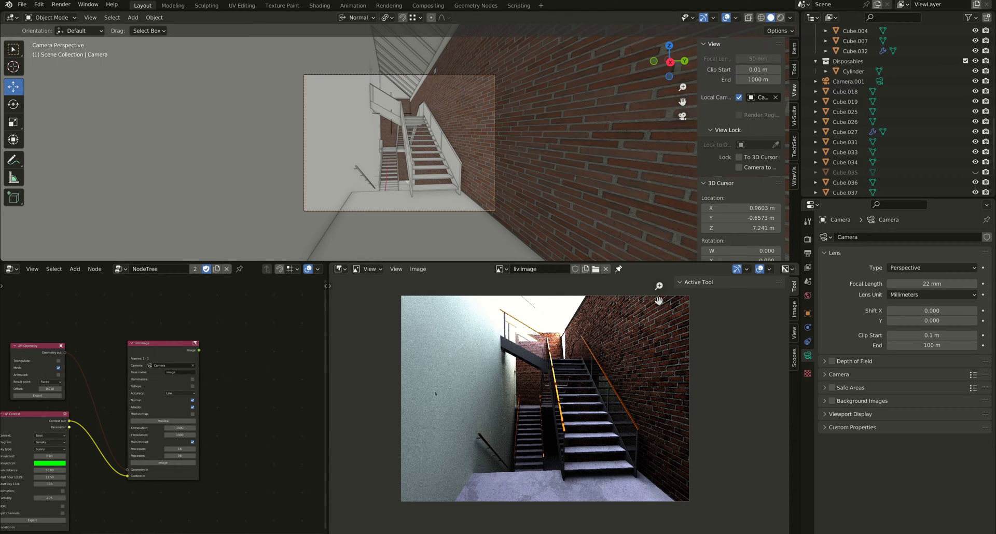
scroll(436, 394, up, 4)
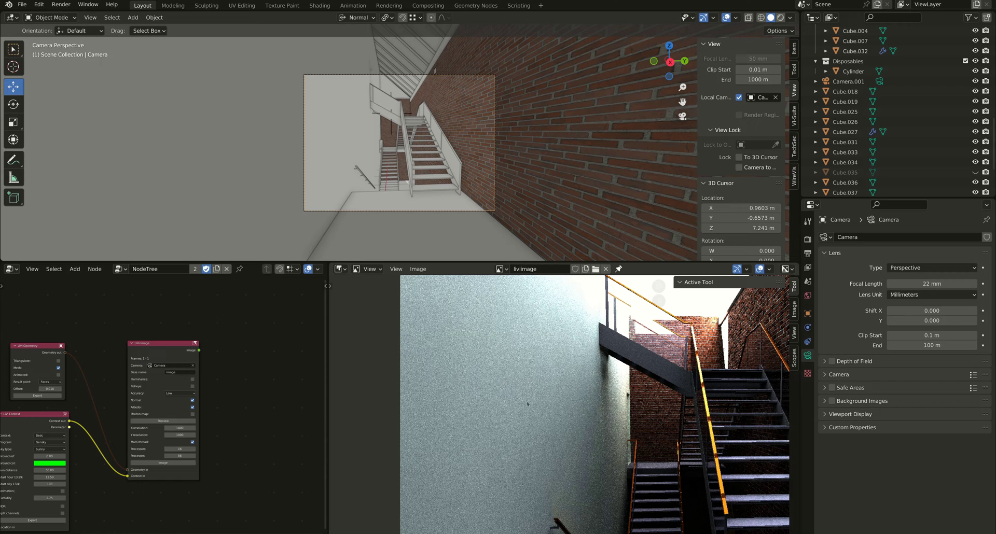
scroll(536, 407, down, 4)
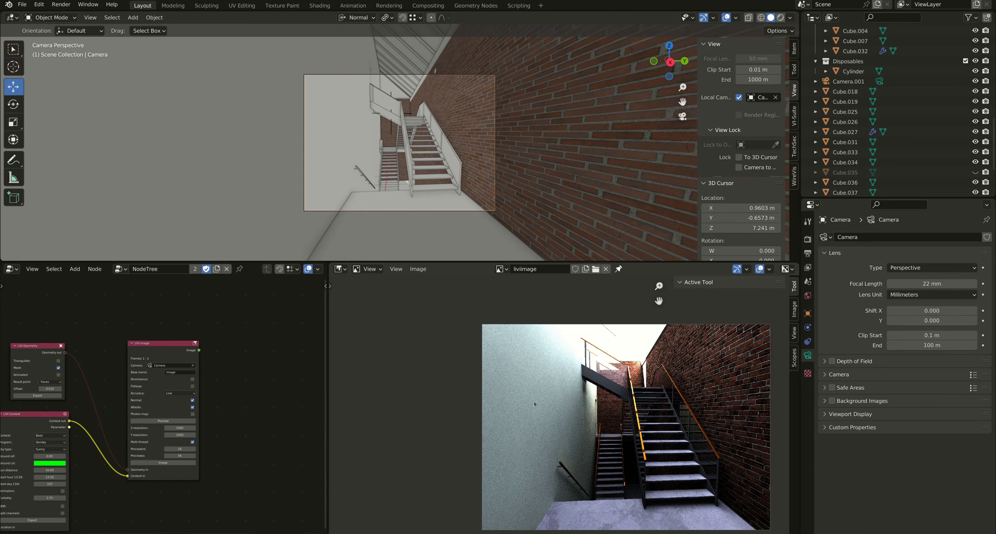
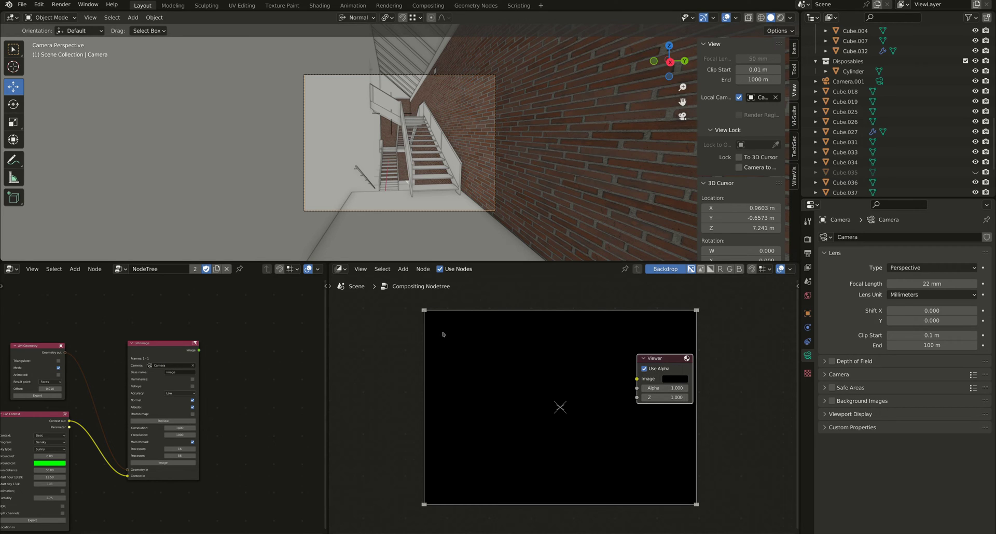
- Add a Denoise filter node to the compositor and connect its Image output to the Viewer node's Image input
click(403, 269)
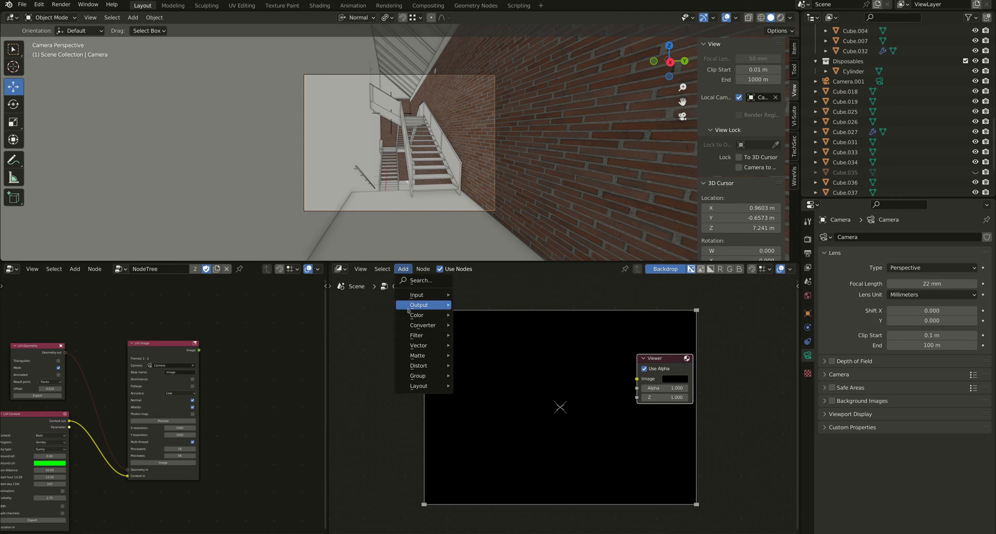
mouse_move(411, 324)
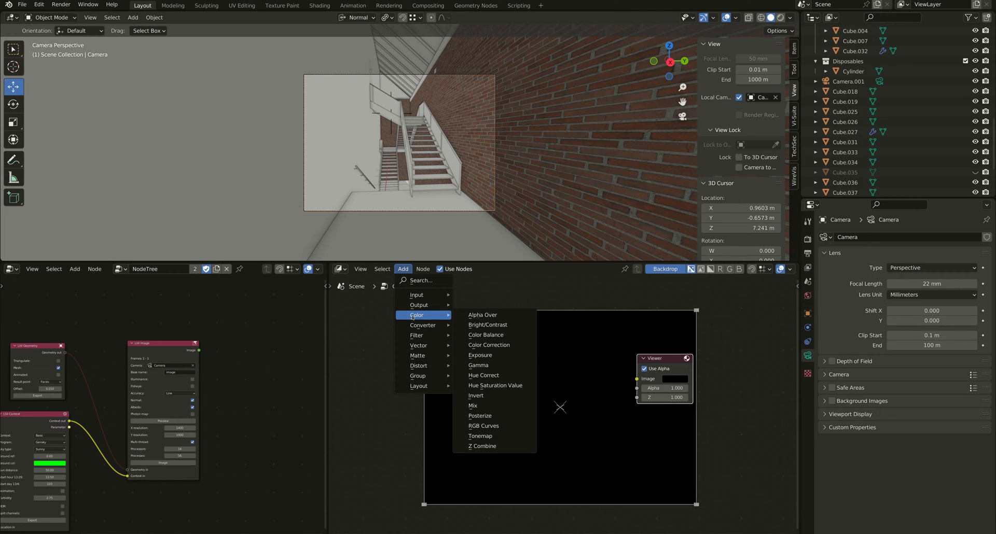
mouse_move(420, 370)
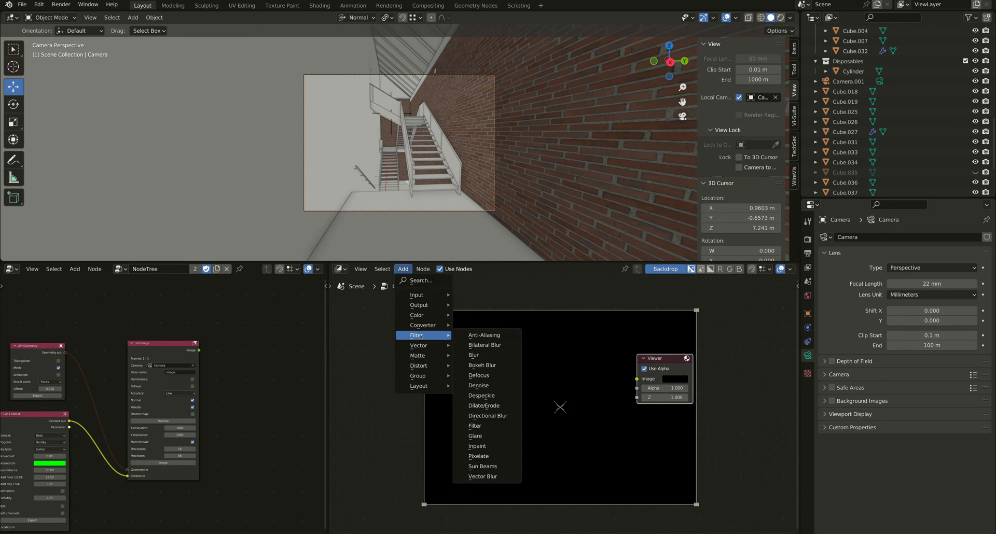
click(476, 386)
click(506, 343)
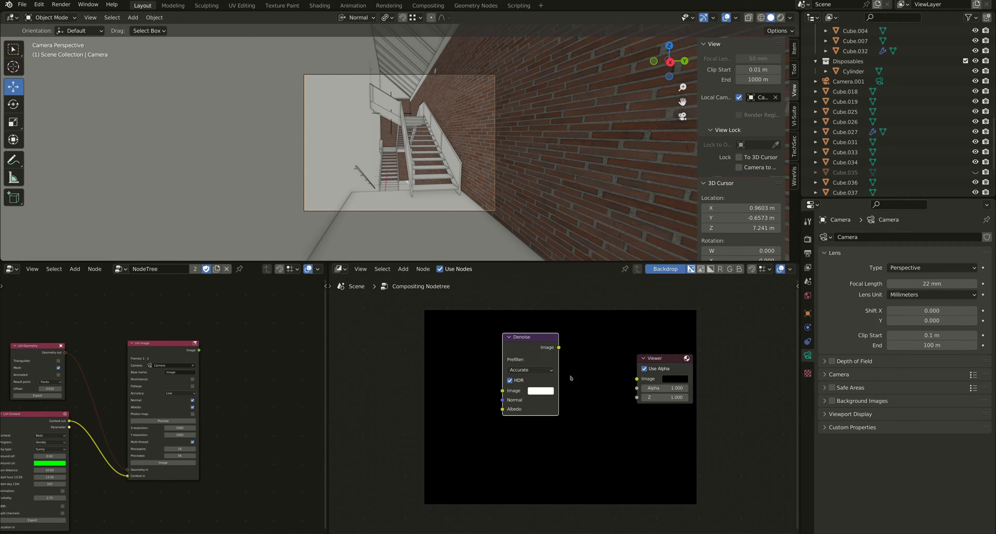
drag(558, 347, 637, 380)
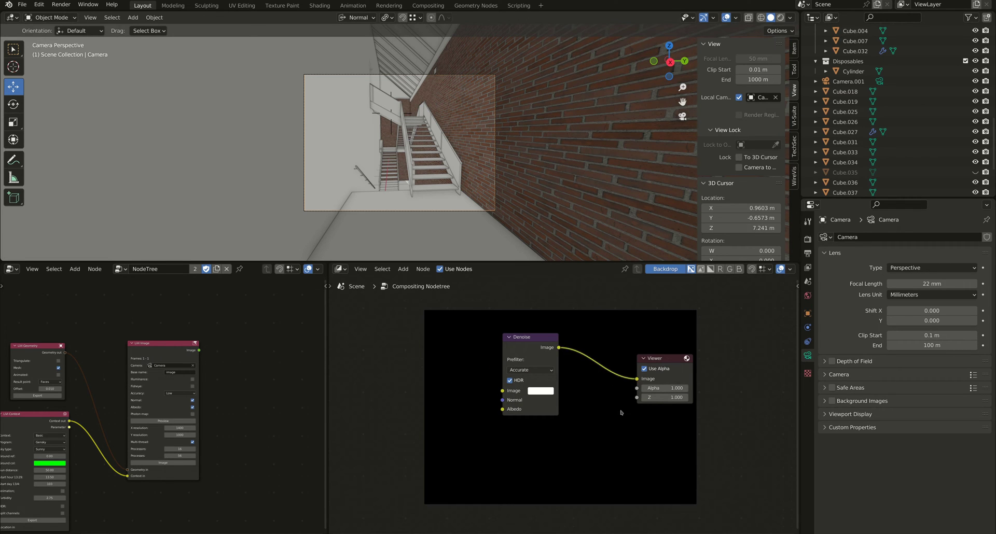
click(510, 381)
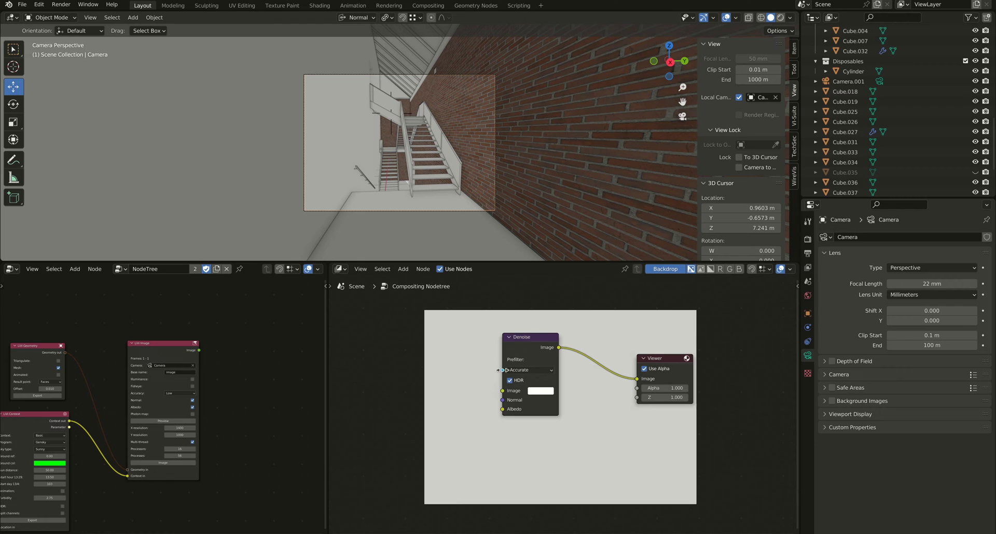
- Add a widened Image node loaded with liviimage and connect its Image output to the Denoise node's Image input
click(403, 269)
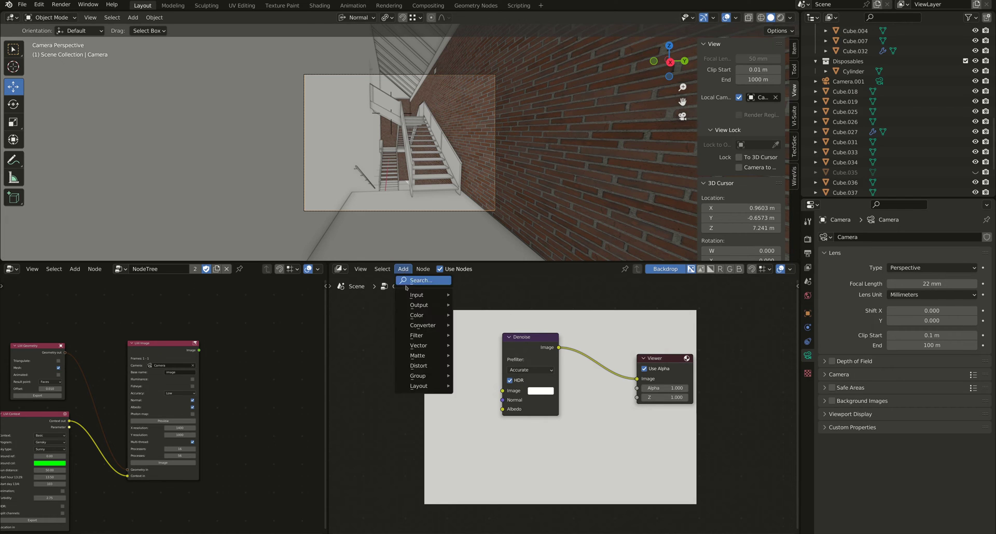
mouse_move(417, 294)
click(485, 305)
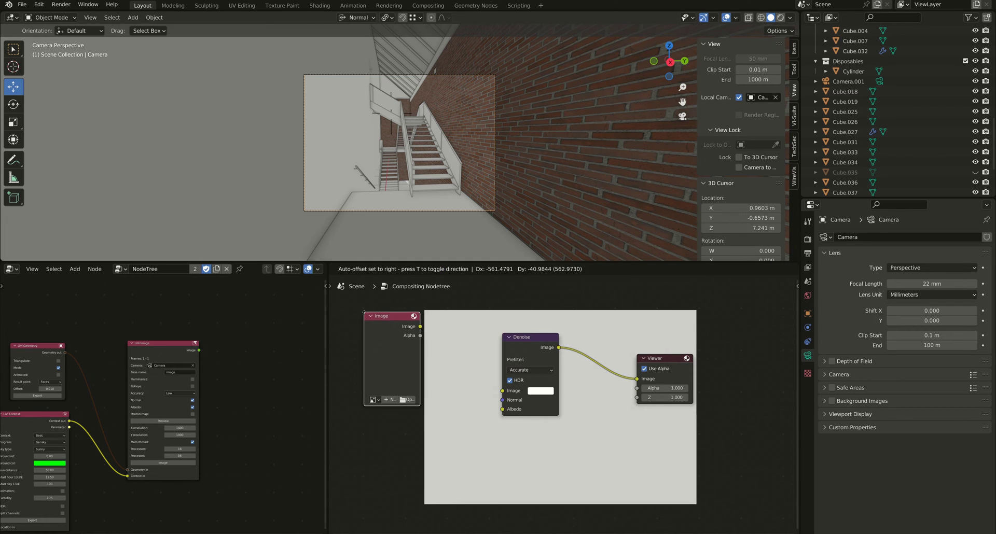
click(362, 311)
drag(421, 367, 459, 354)
click(371, 437)
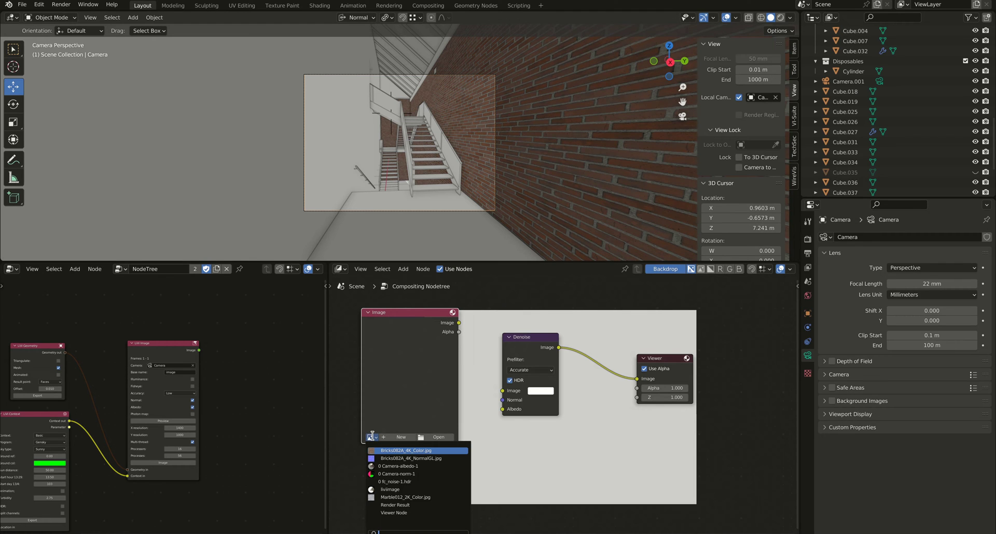
click(389, 489)
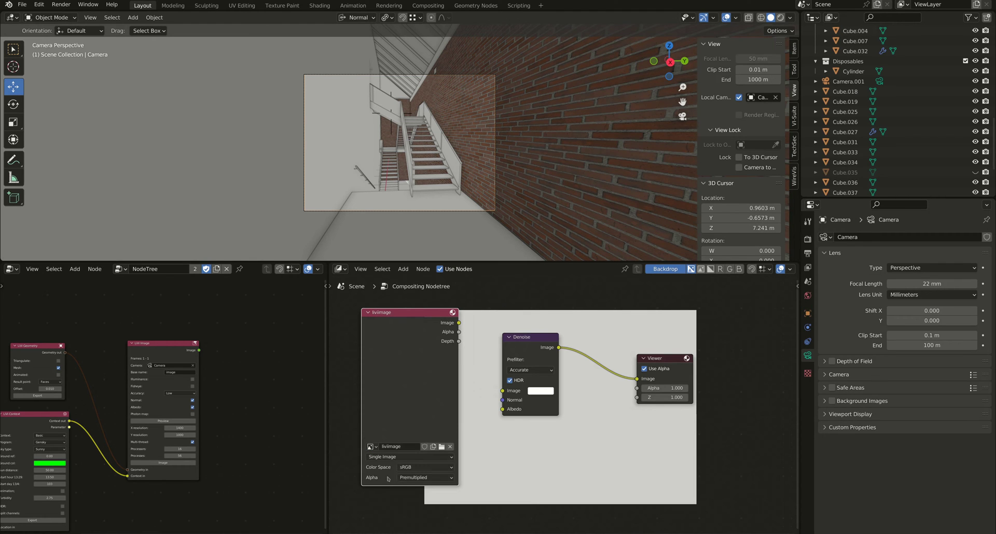
drag(459, 323, 502, 390)
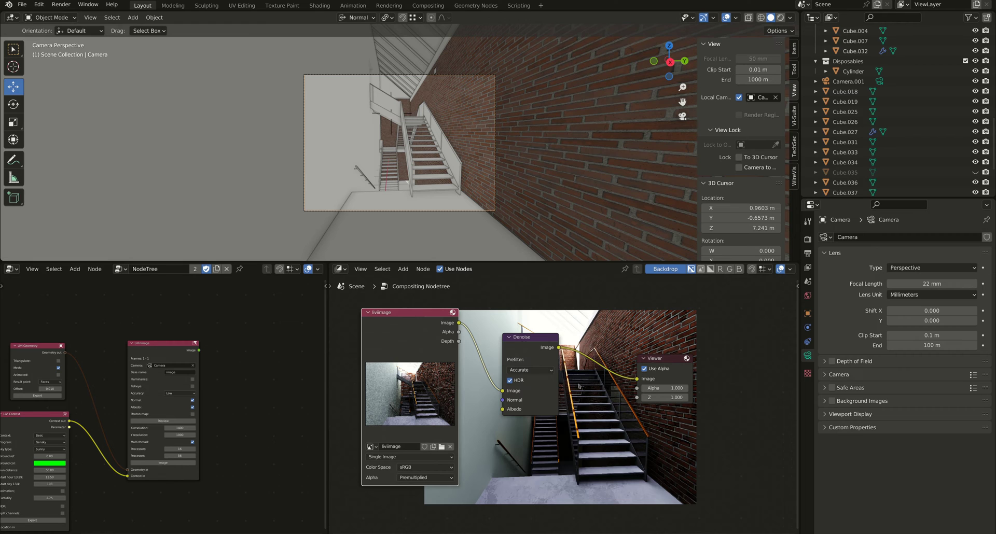
- Switch the compositor area to the Image Editor and display the Viewer Node image
click(340, 268)
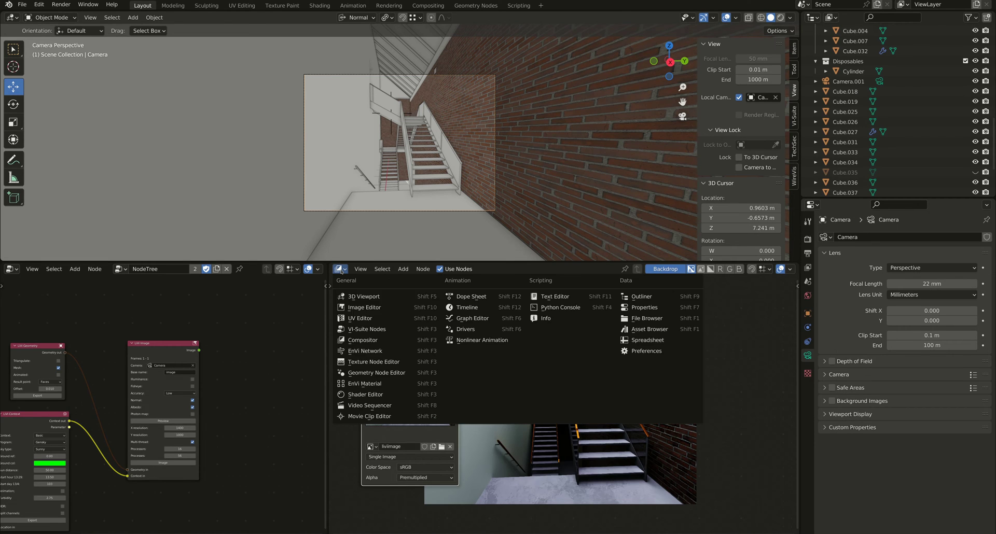
click(356, 308)
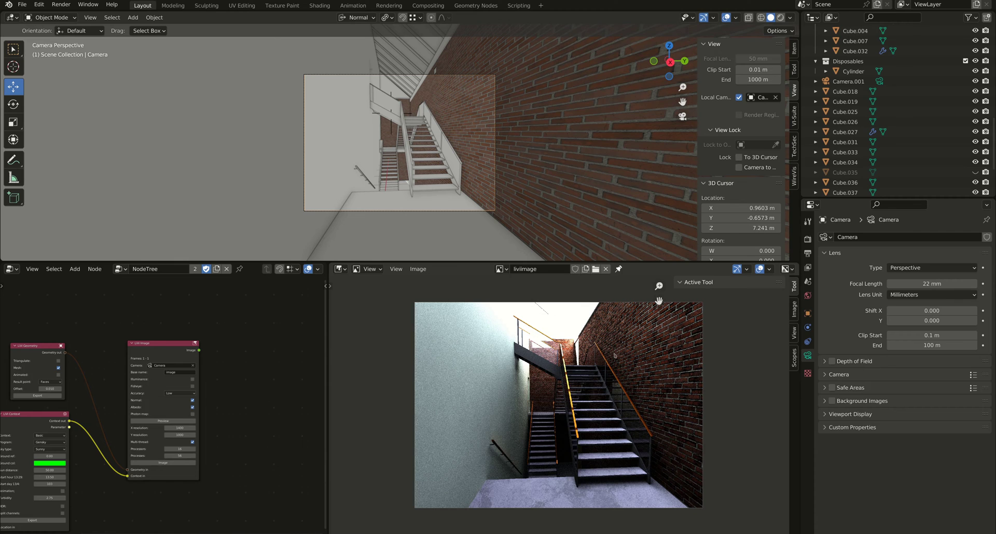
click(500, 269)
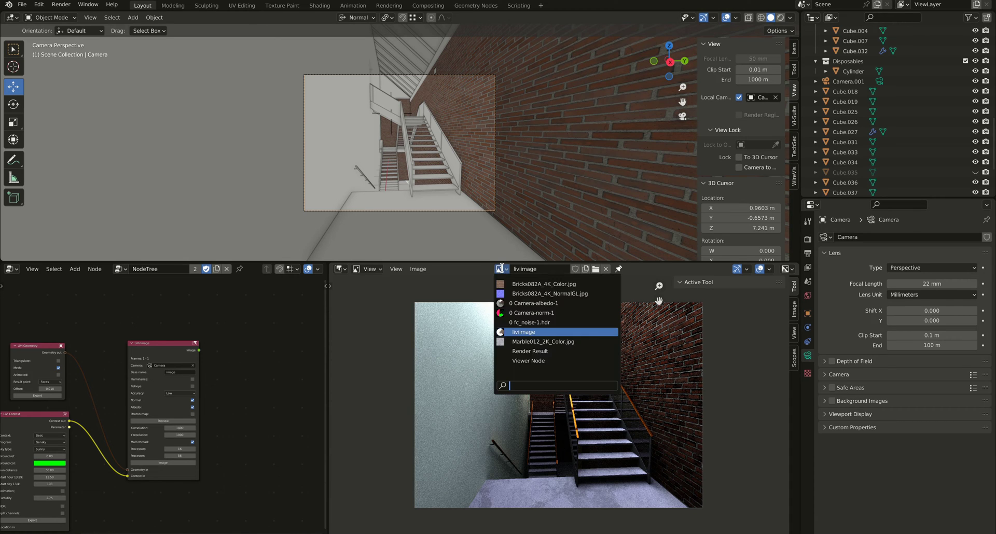
click(523, 360)
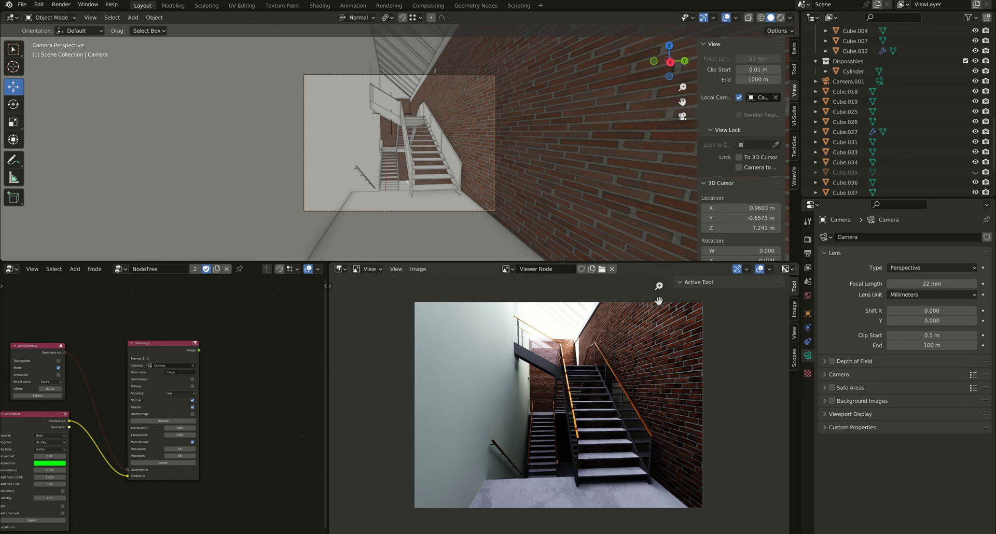
- Compare the original liviimage with the denoised Viewer Node image and inspect the stairs, railings and brick wall up close
click(506, 269)
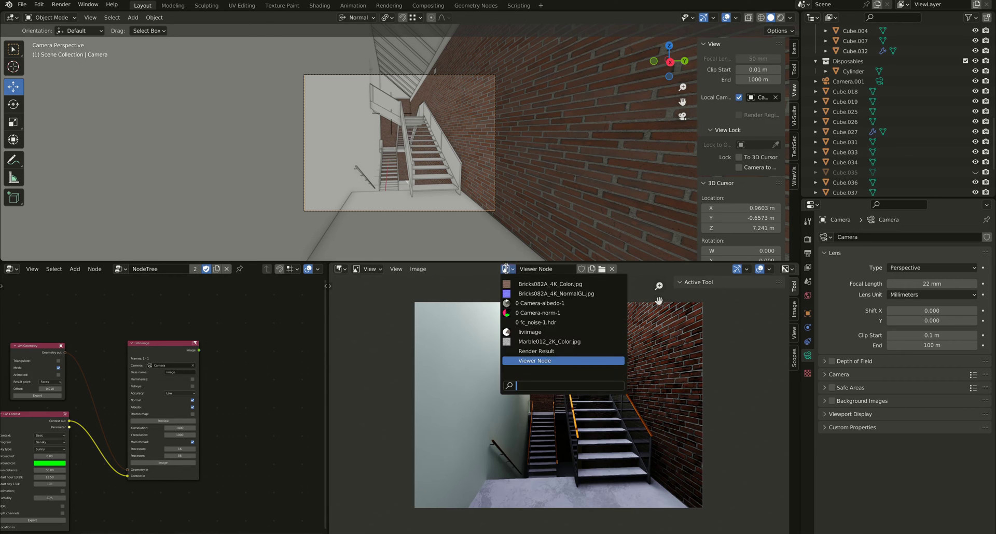
click(529, 332)
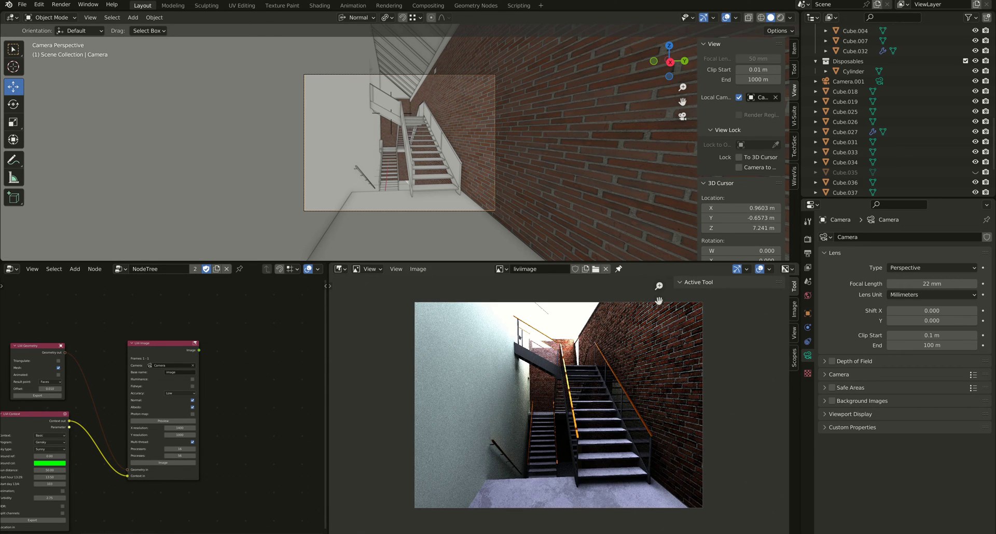
click(501, 269)
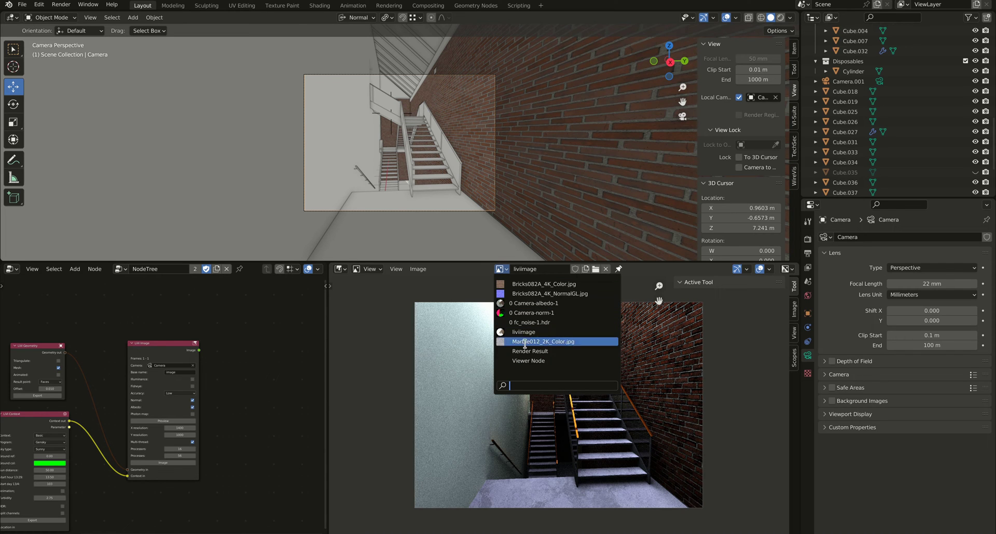
click(525, 360)
scroll(585, 411, up, 5)
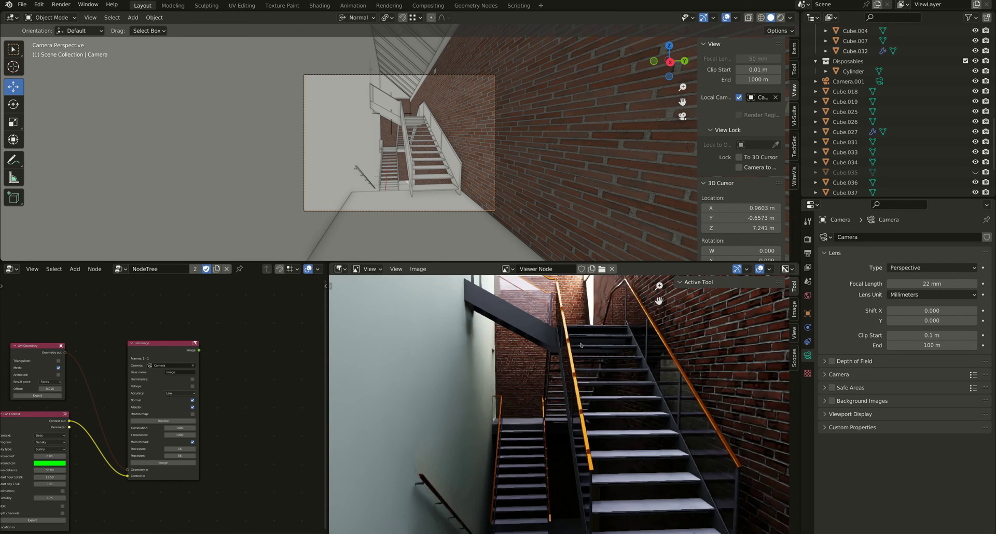
shift+scroll(585, 411, up, 4)
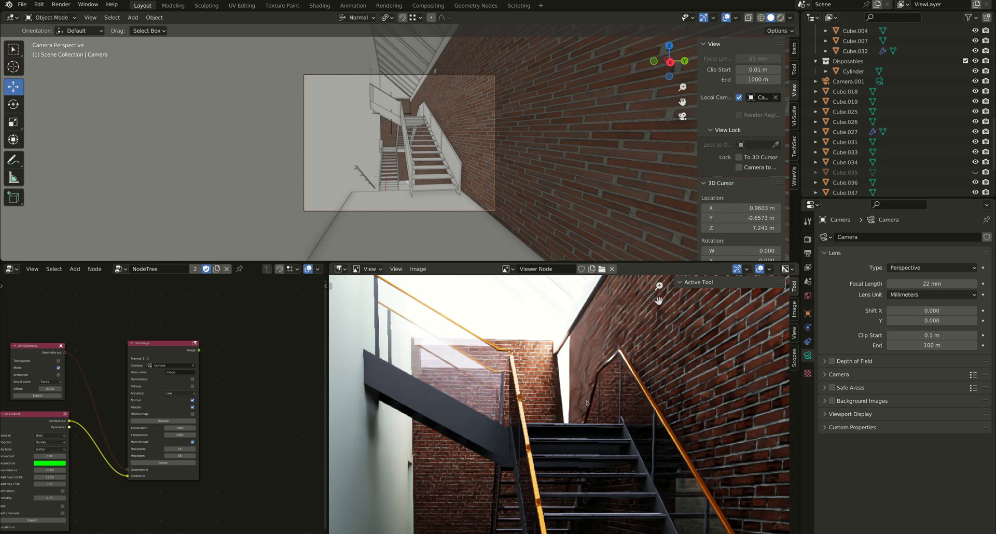
scroll(574, 404, down, 3)
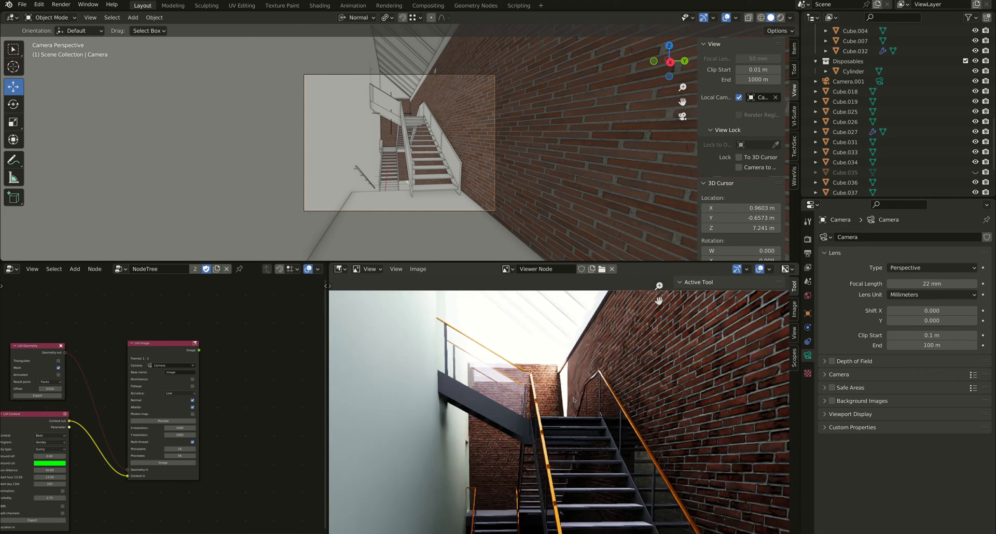
middle_drag(564, 430, 569, 388)
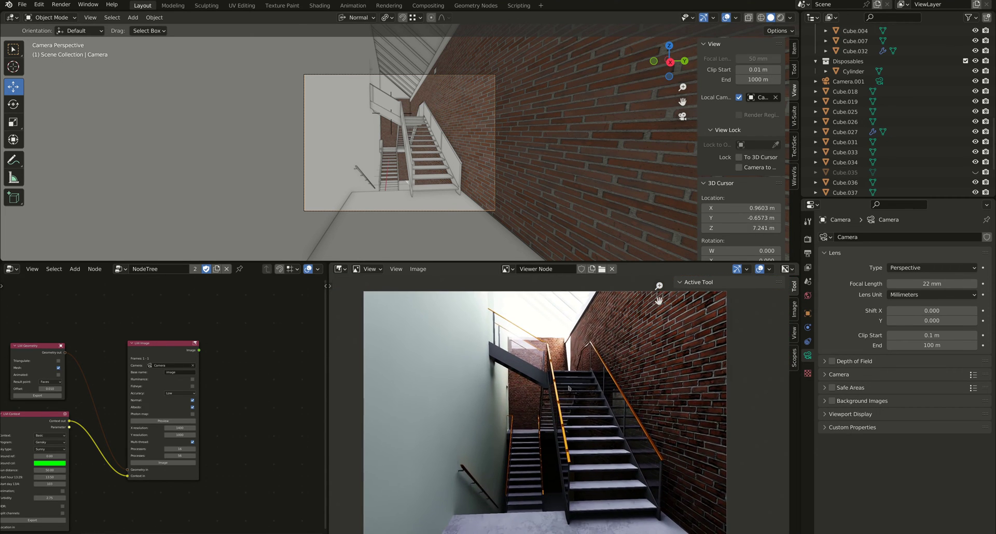
scroll(573, 394, down, 2)
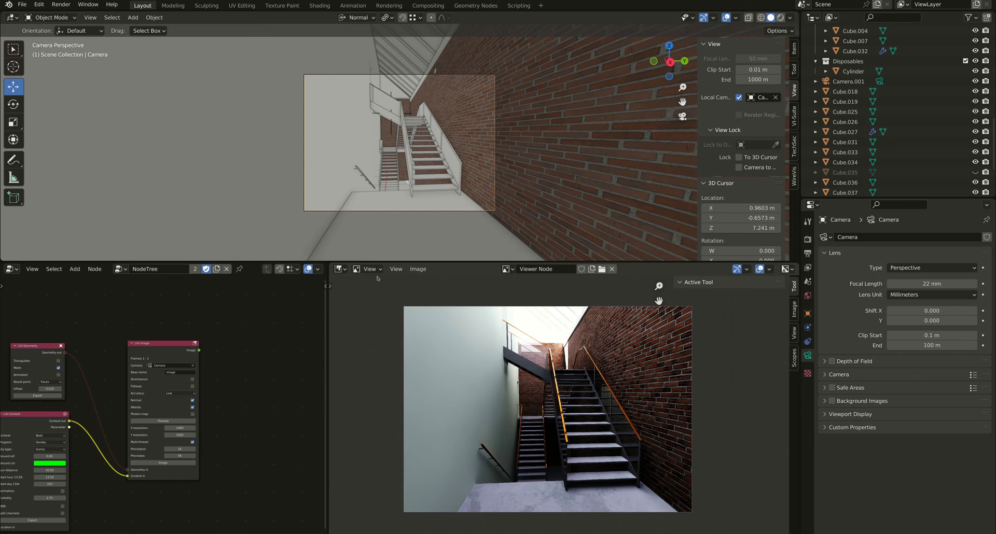
- Return to the Compositor, add a second Image node beneath the liviimage node and widen it
click(340, 269)
click(357, 340)
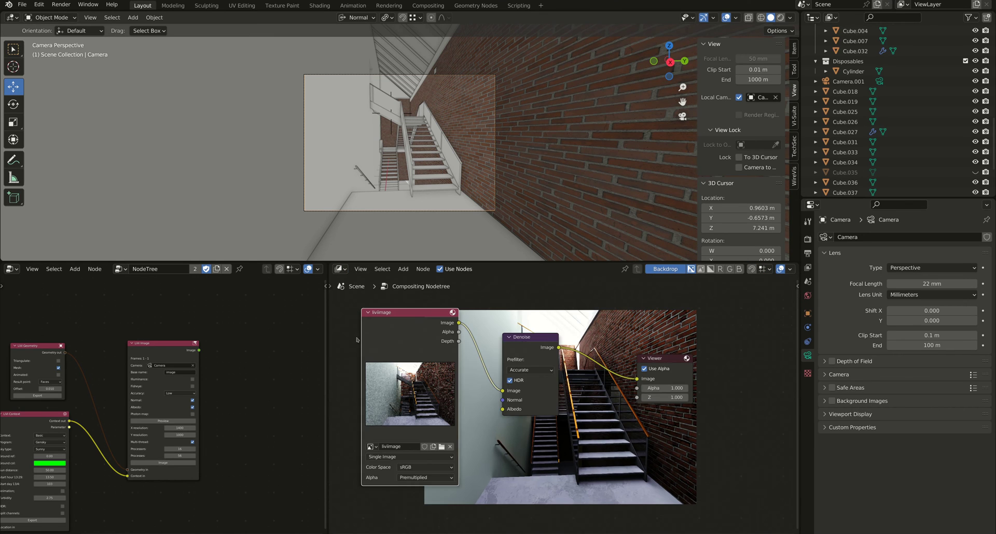
scroll(547, 405, down, 1)
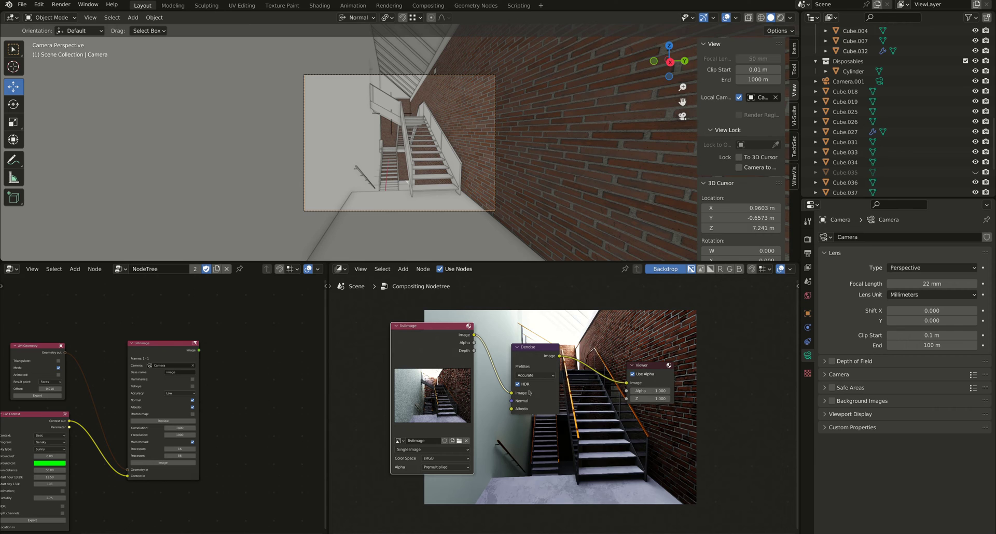
scroll(519, 425, down, 2)
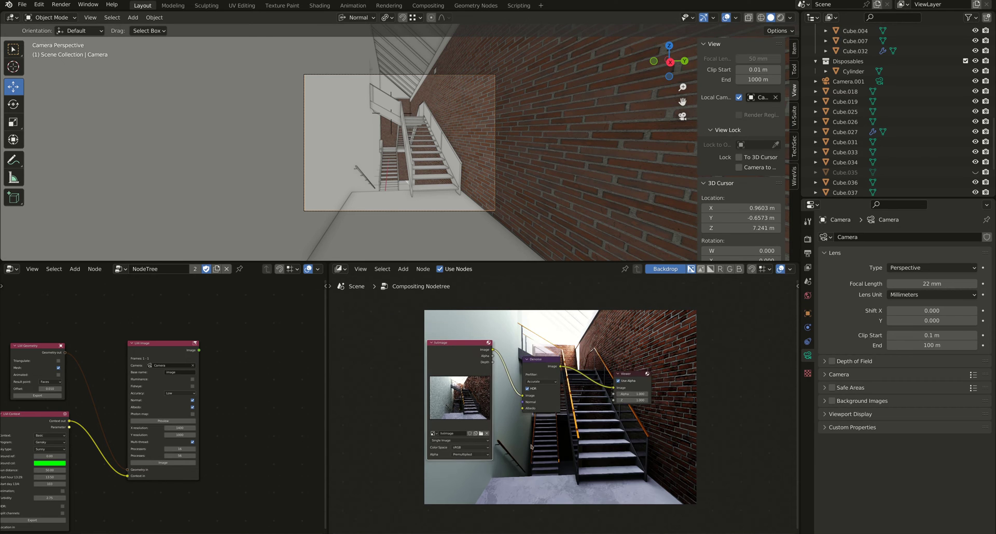
click(403, 269)
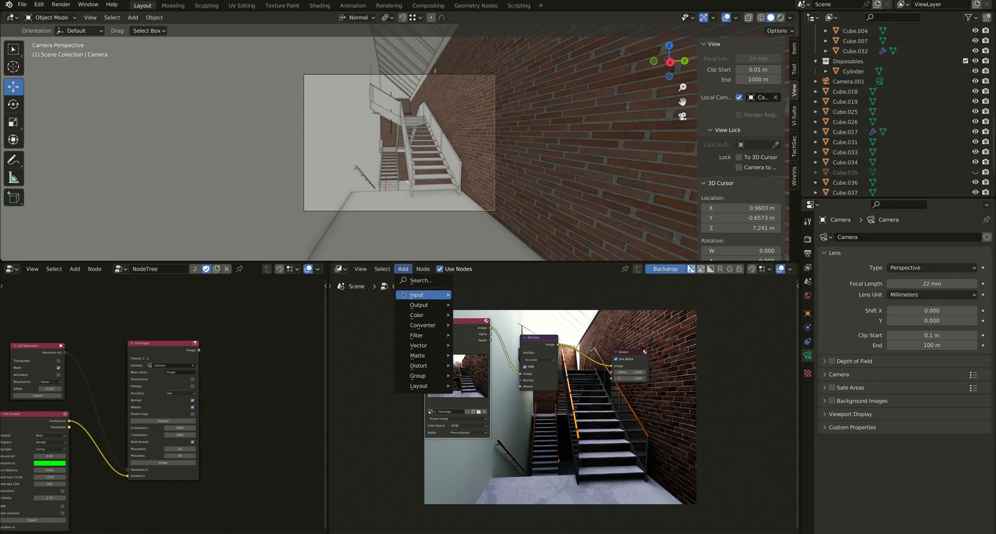
mouse_move(418, 294)
click(476, 305)
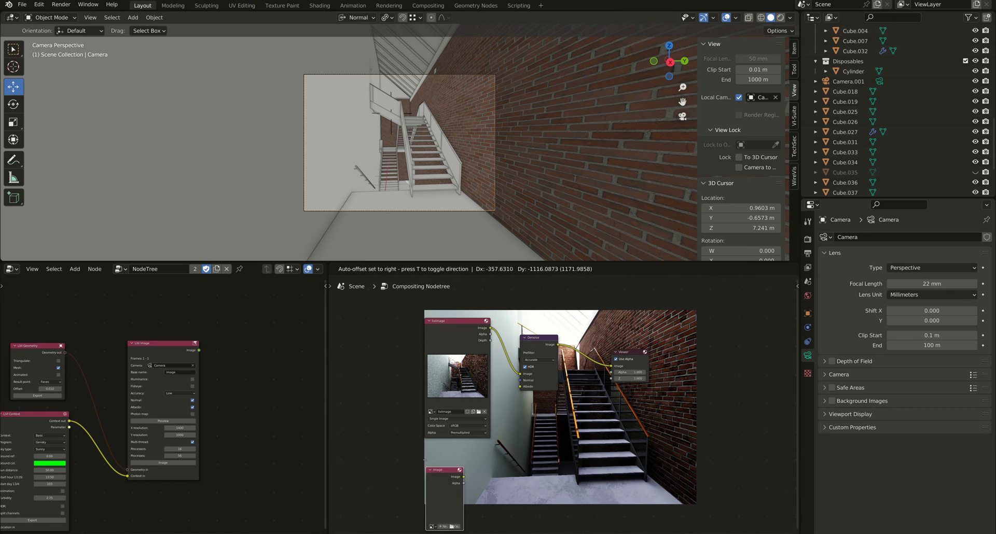
click(465, 499)
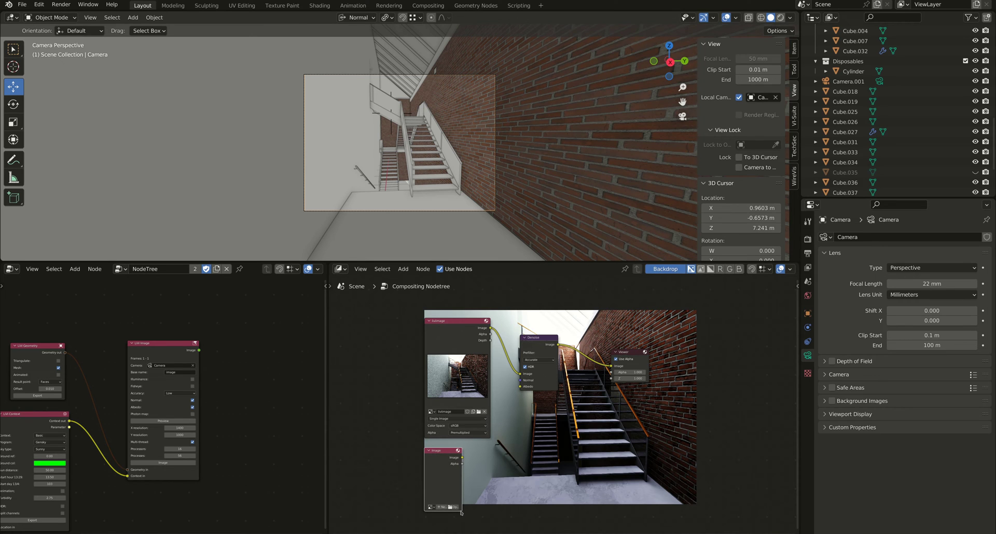
drag(461, 510, 477, 511)
- Switch the compositor area to the Image Editor and examine the Camera-norm-1 and Camera-albedo-1 images
click(340, 269)
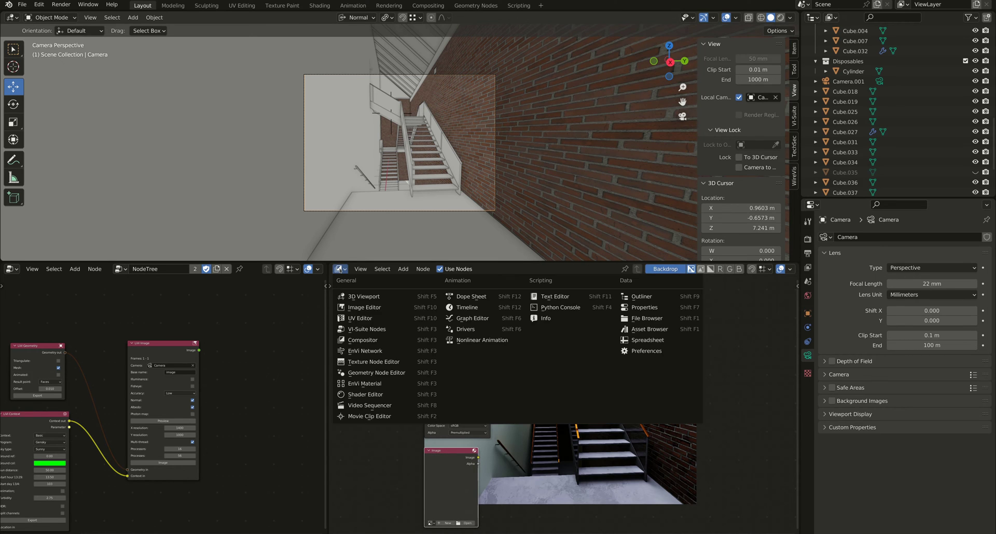
click(364, 307)
click(508, 268)
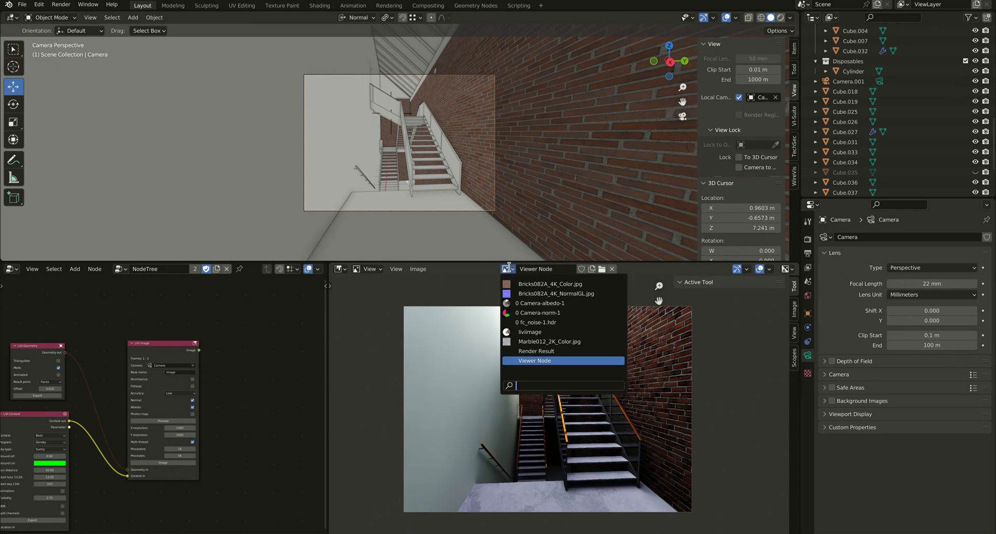
click(519, 311)
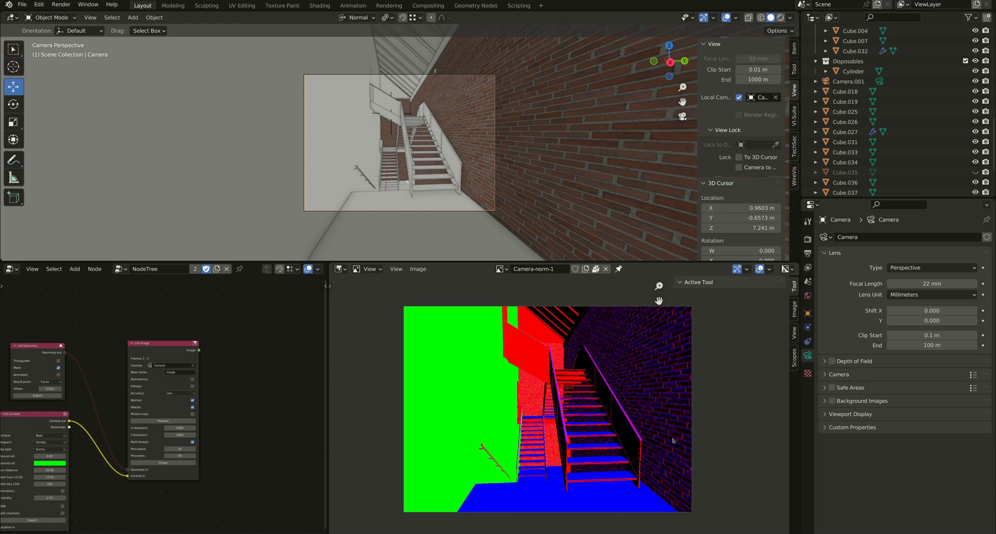
click(500, 268)
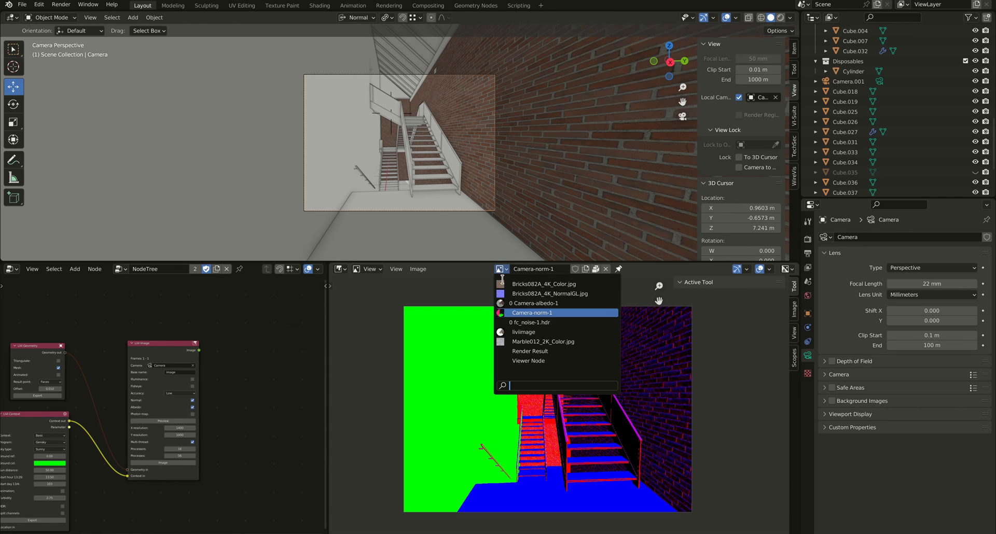
click(514, 303)
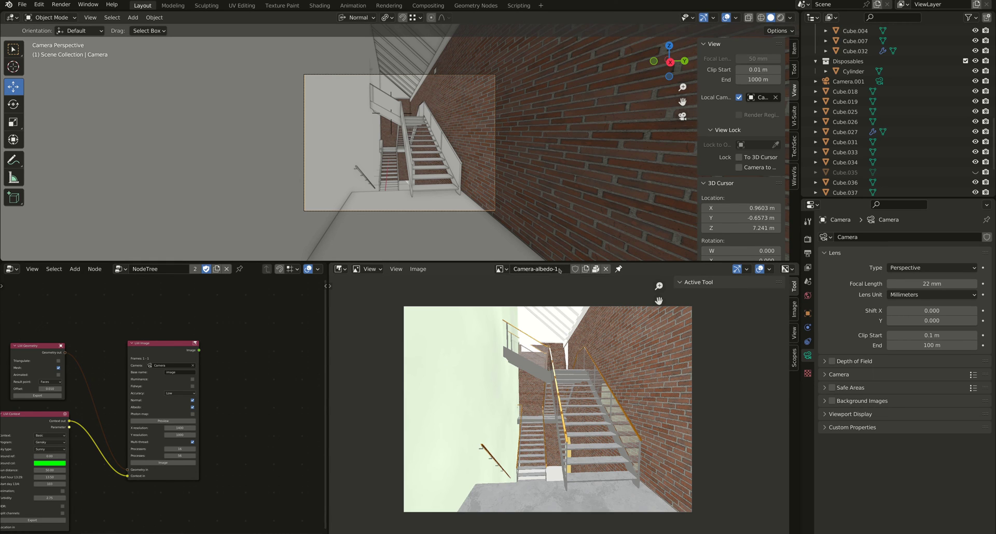
- Back in the Compositor, load Camera-norm-1 into the empty Image node and connect its Image output to the Denoise node's Normal input
click(339, 269)
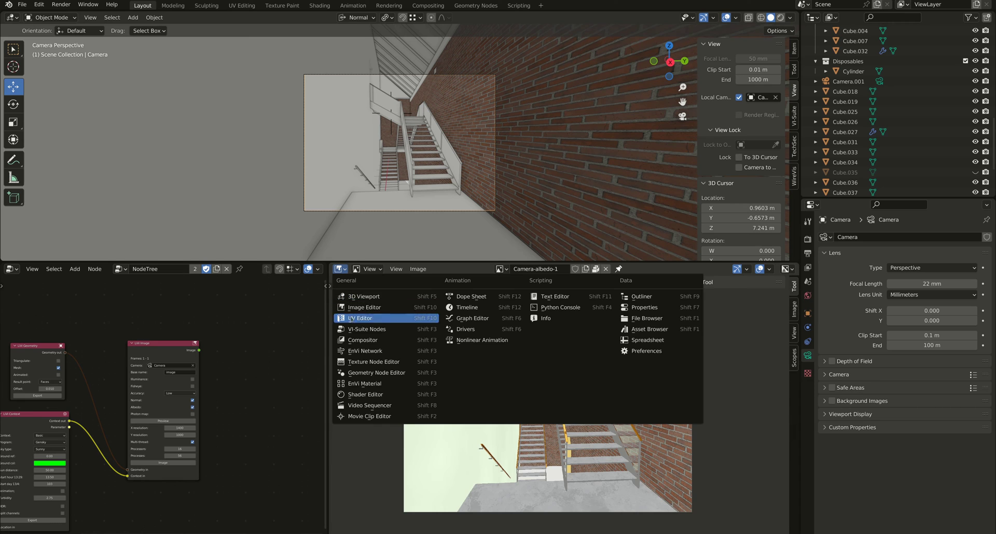
click(358, 339)
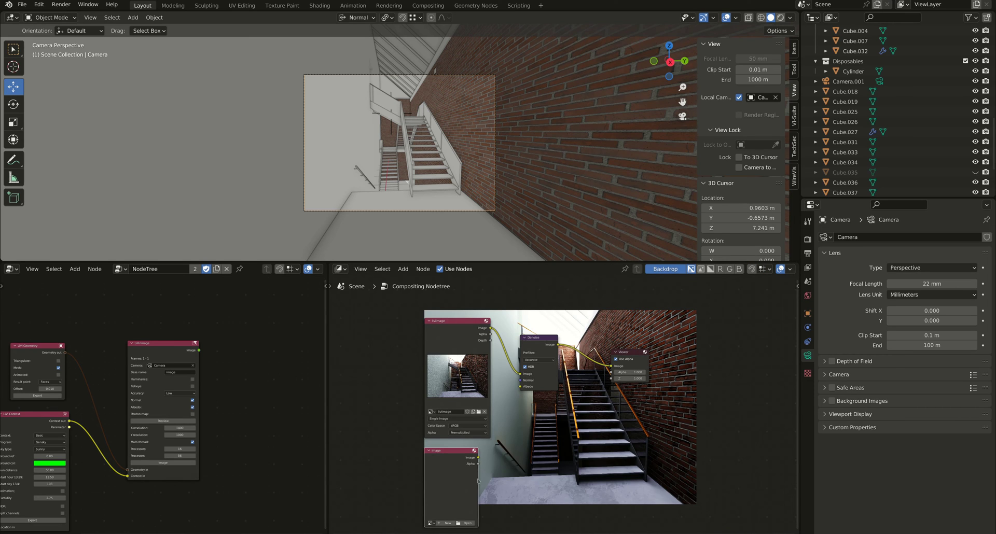
scroll(477, 481, up, 2)
middle_drag(478, 481, 409, 459)
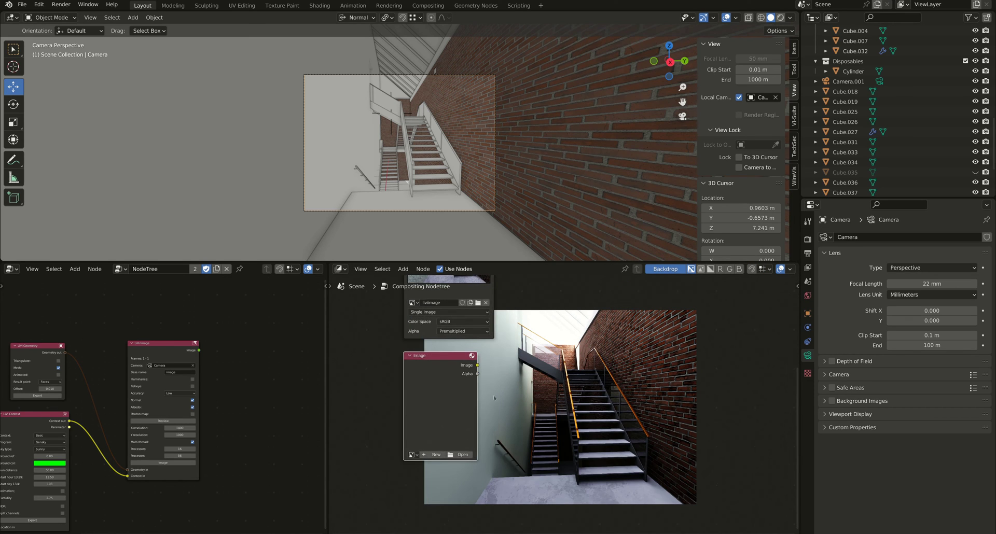
click(409, 456)
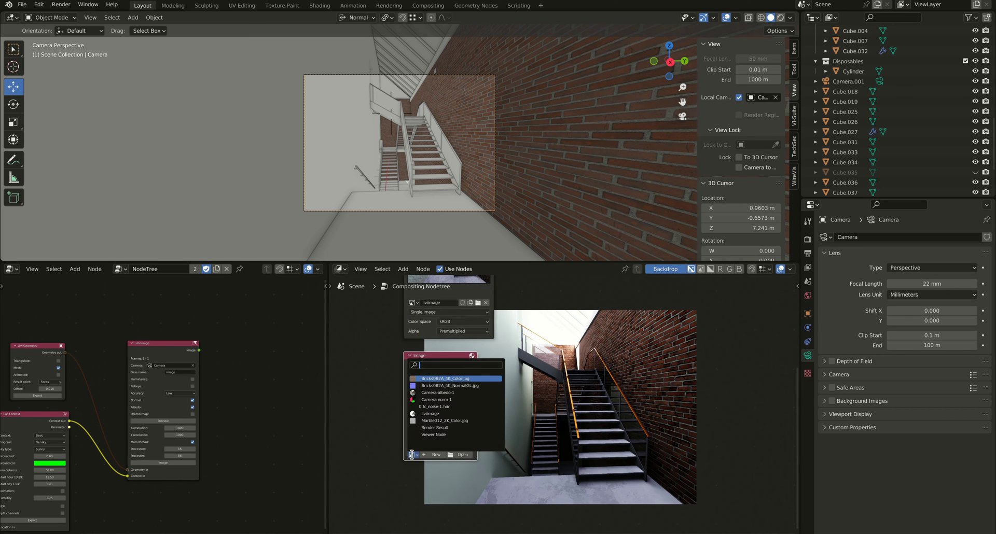
click(442, 400)
scroll(467, 395, down, 1)
middle_drag(467, 373, 497, 412)
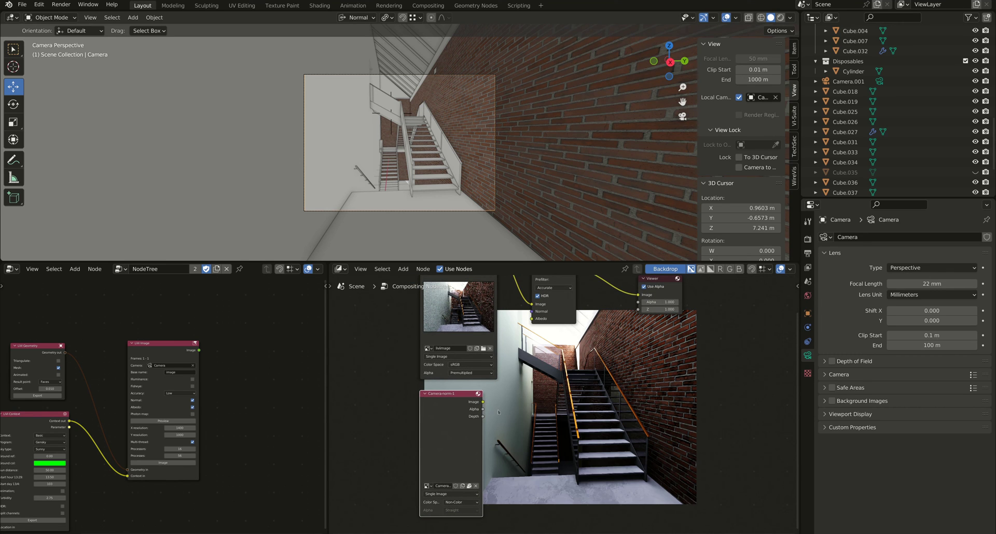
drag(483, 402, 532, 311)
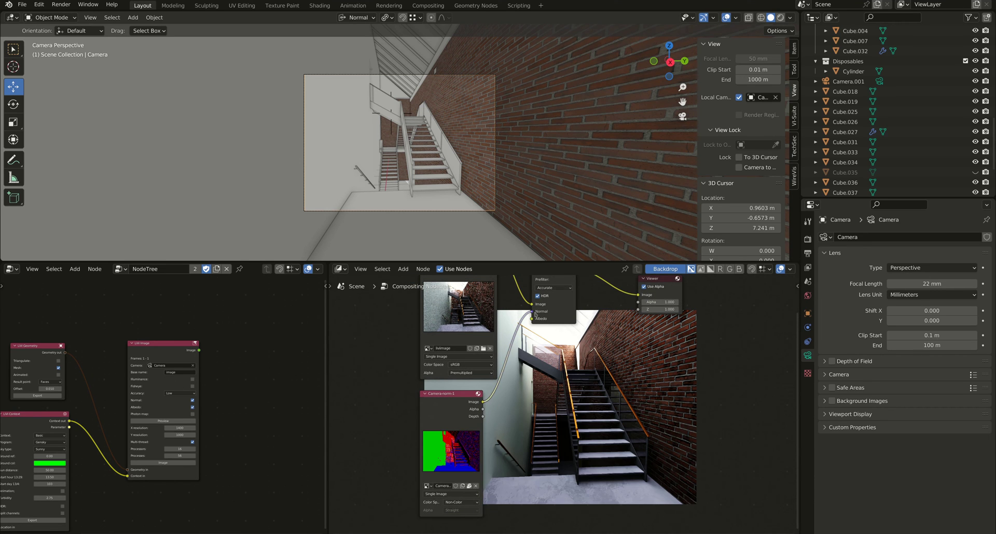
- Enlarge the compositor backdrop and shift it so the skylight and upper stairs are in view
scroll(600, 353, up, 1)
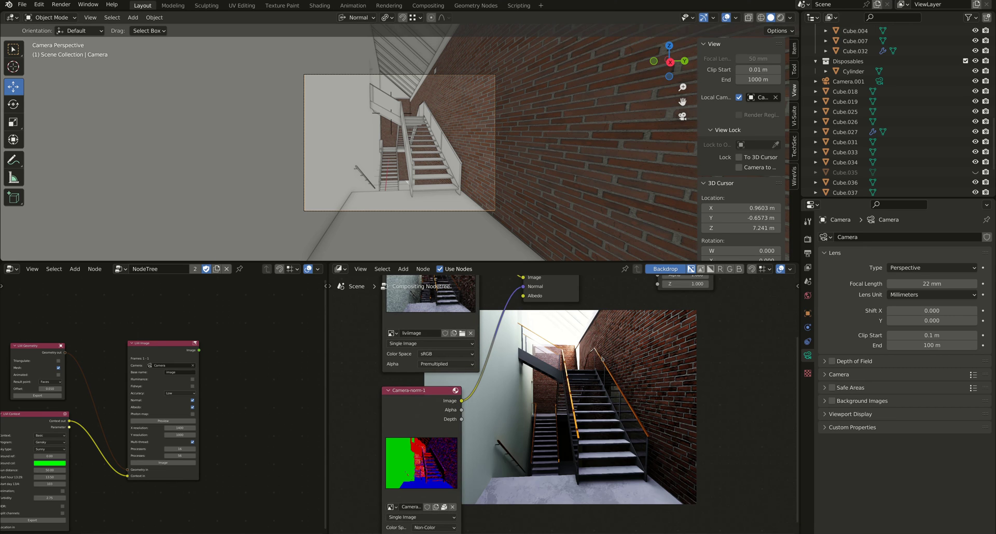
key(alt+v)
key(alt+v)
key(alt+v)
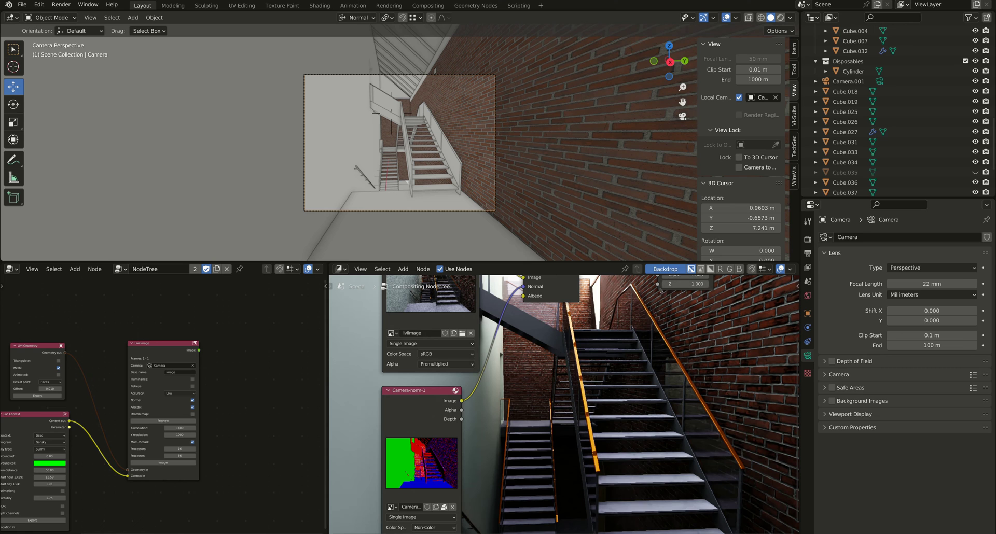
alt+middle_drag(560, 406, 544, 487)
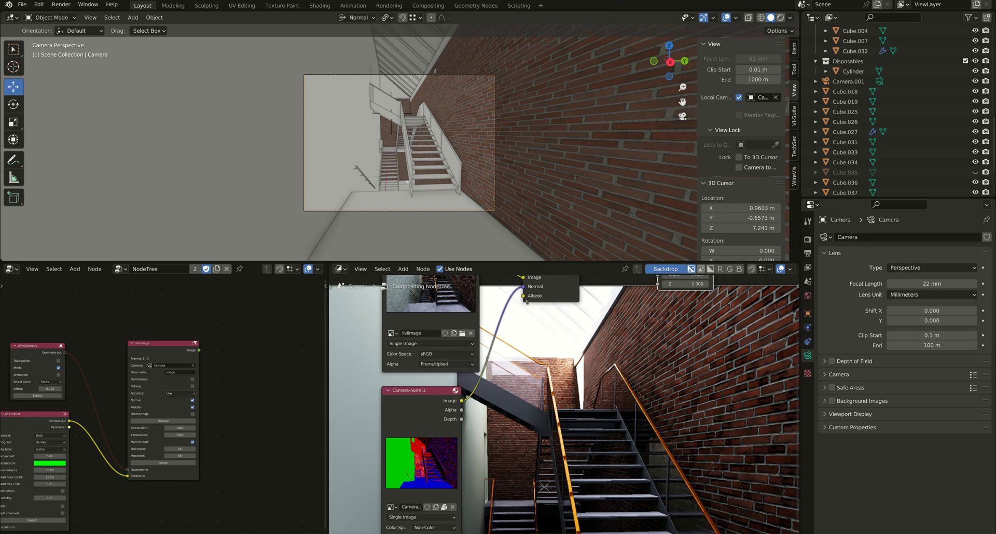
- Disconnect Camera-norm-1 from the Denoise node's Normal input and reconnect it to compare the backdrop with and without normals
drag(523, 291, 513, 303)
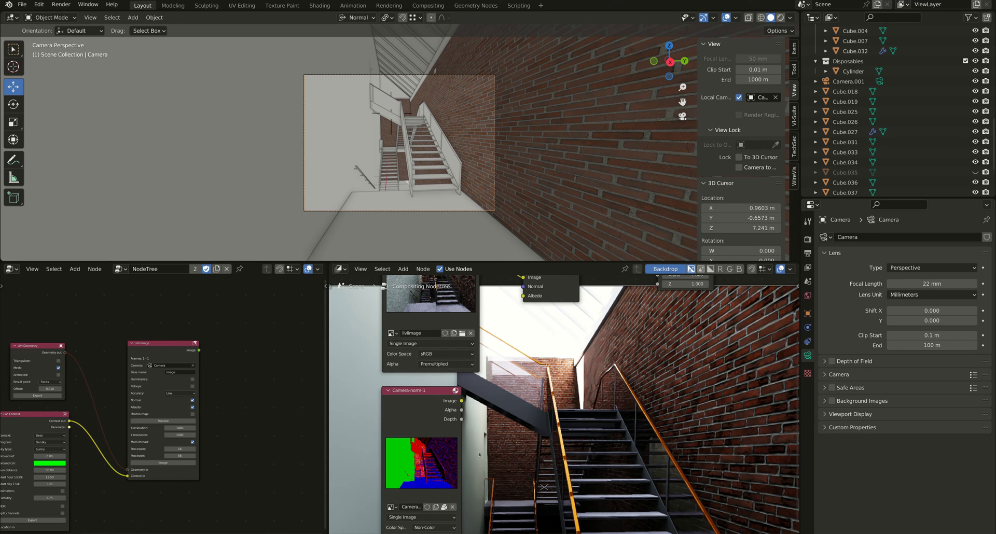
scroll(482, 436, down, 1)
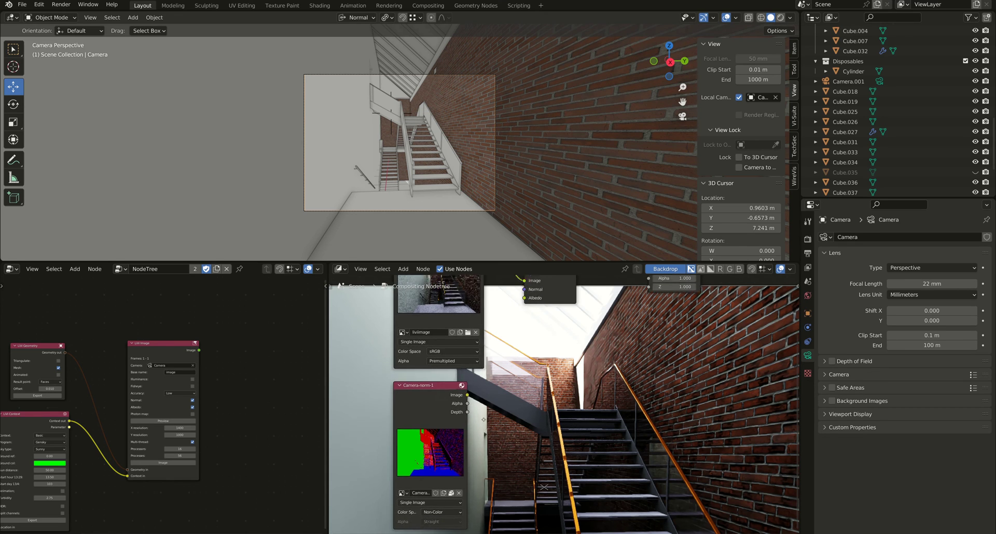
middle_drag(483, 419, 471, 412)
drag(460, 409, 514, 303)
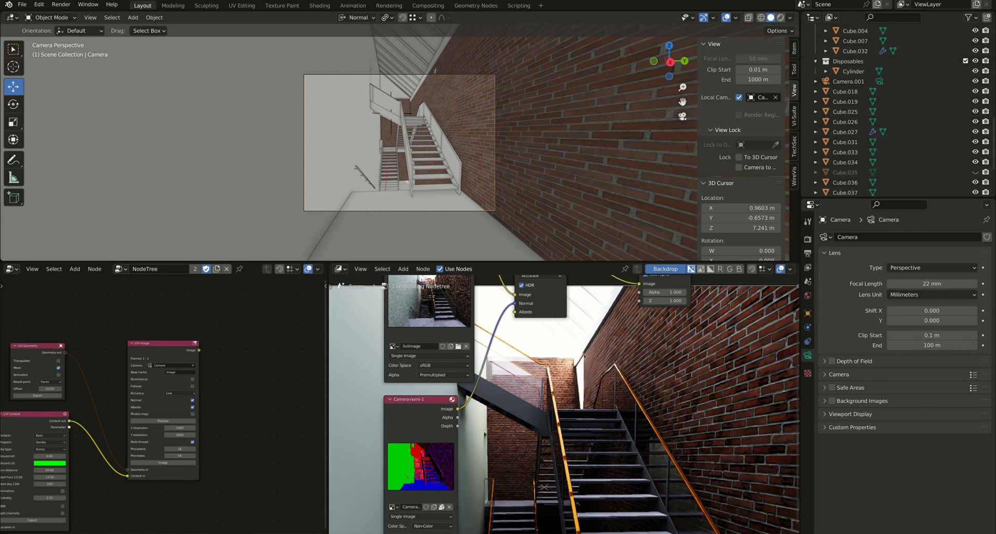
- Add a third Image node to the compositor beneath the Camera-norm-1 node
scroll(591, 371, down, 4)
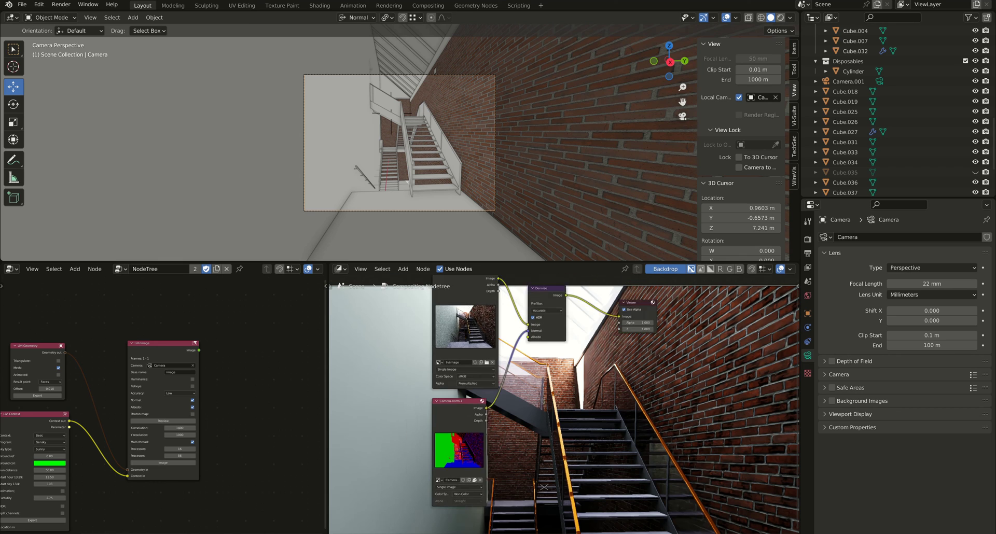
scroll(546, 398, down, 1)
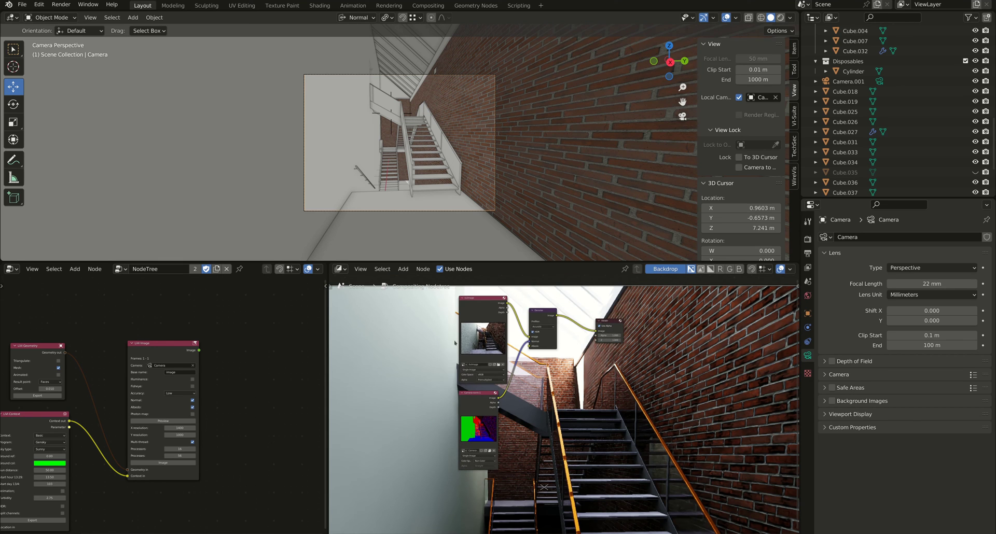
click(403, 269)
mouse_move(414, 295)
click(474, 305)
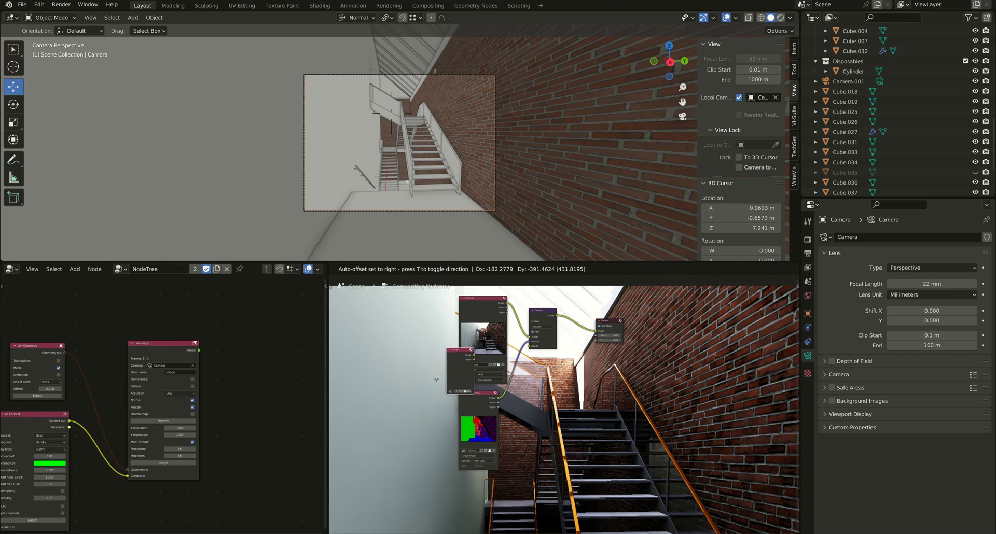
click(466, 480)
- Load Camera-albedo-1 into the new Image node, widen it and connect its Image output to the Denoise node's Albedo input
scroll(440, 456, up, 3)
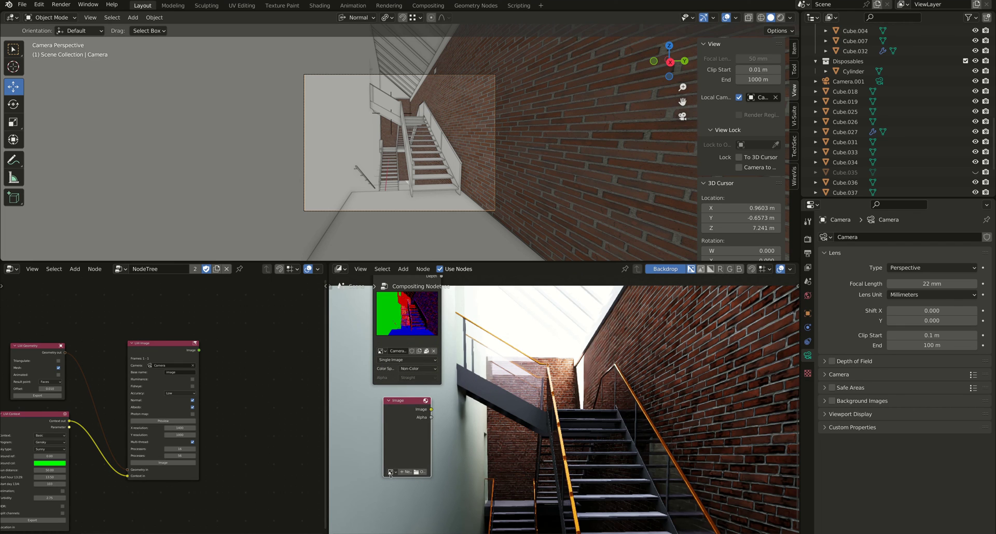
click(390, 472)
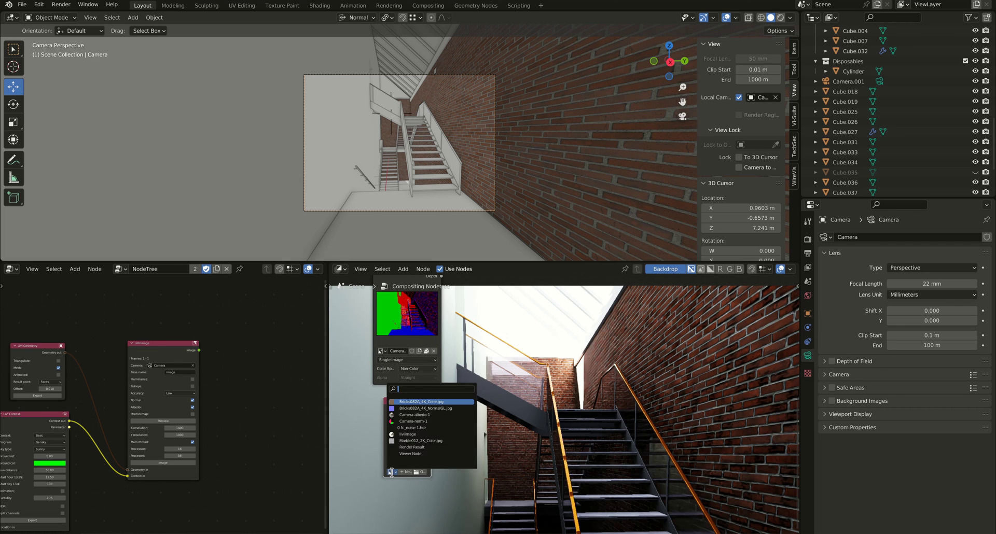
click(410, 415)
drag(431, 471, 465, 471)
scroll(495, 454, down, 1)
scroll(495, 454, down, 2)
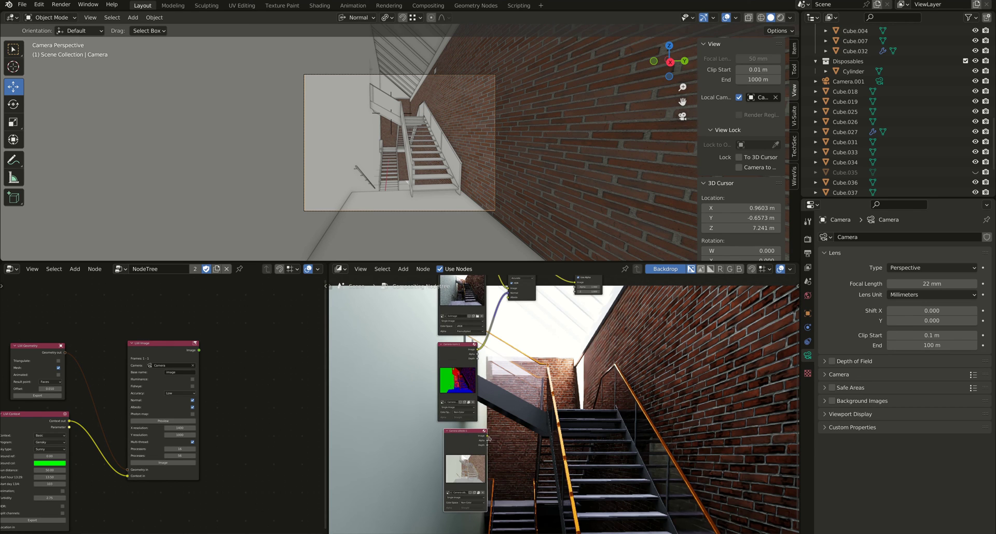
drag(488, 438, 509, 297)
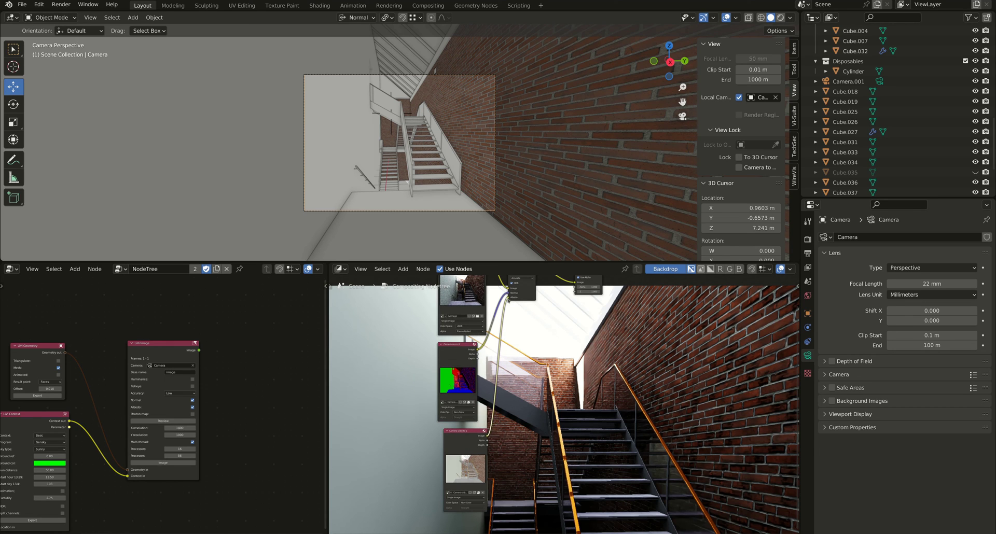
- Maximize the compositor area and move the Camera-albedo-1 node up beneath the Camera-norm-1 node
key(ctrl+space)
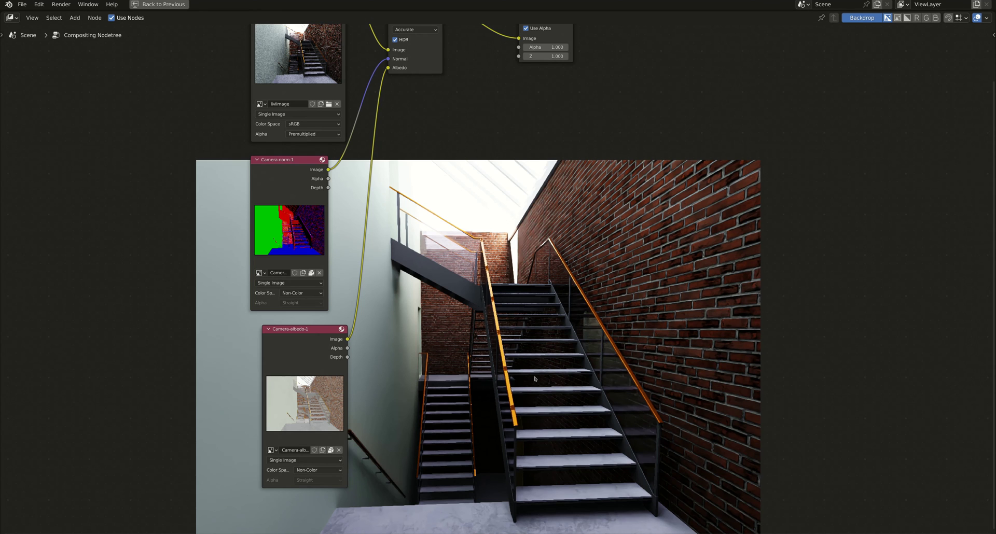
key(Home)
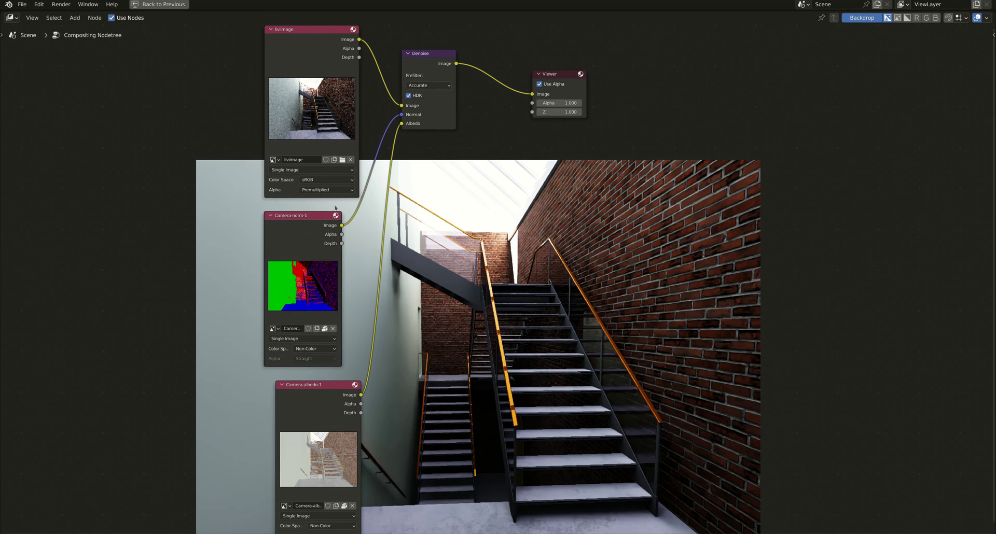
drag(323, 387, 315, 372)
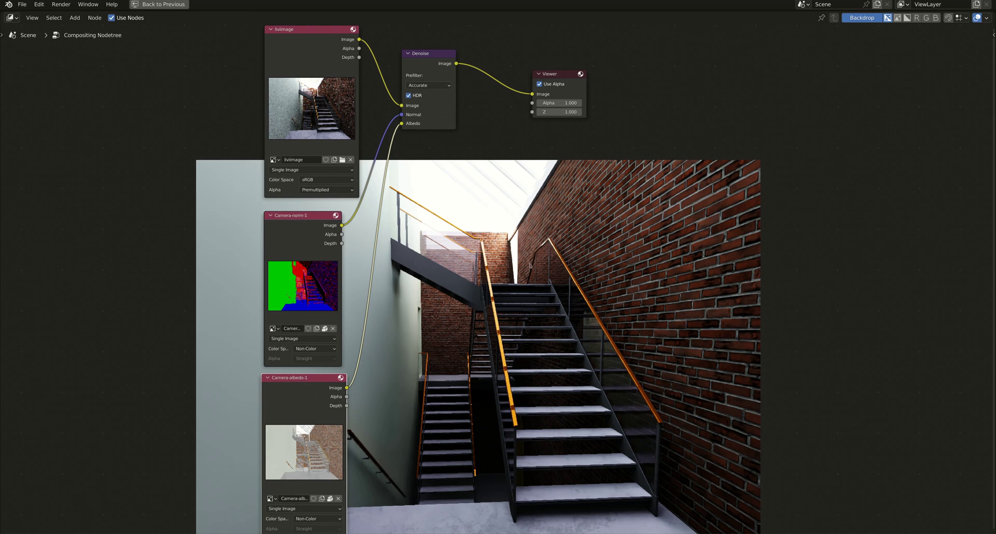
- Disconnect Camera-albedo-1 from the Denoise node's Albedo input and reconnect it to compare the backdrop with and without albedo
scroll(529, 265, up, 2)
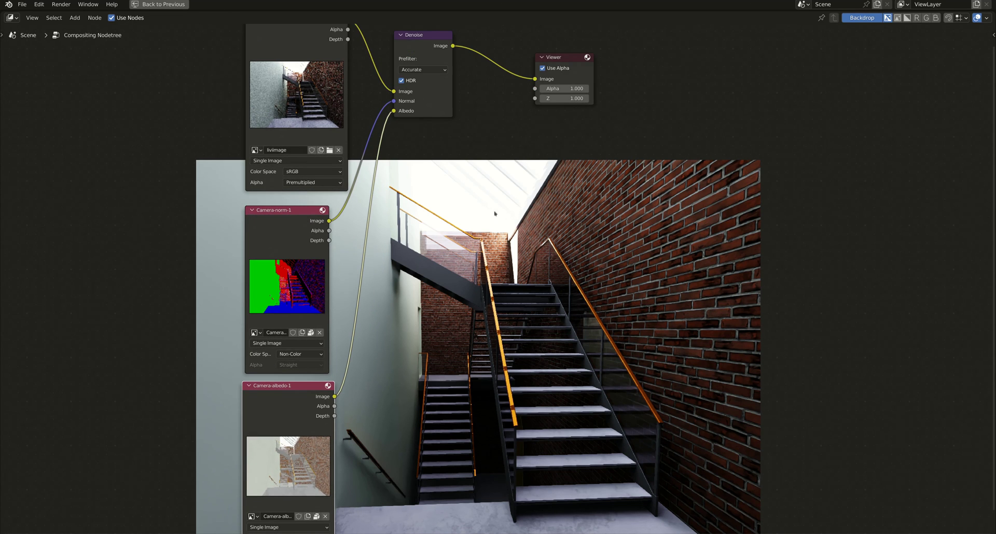
drag(394, 110, 490, 235)
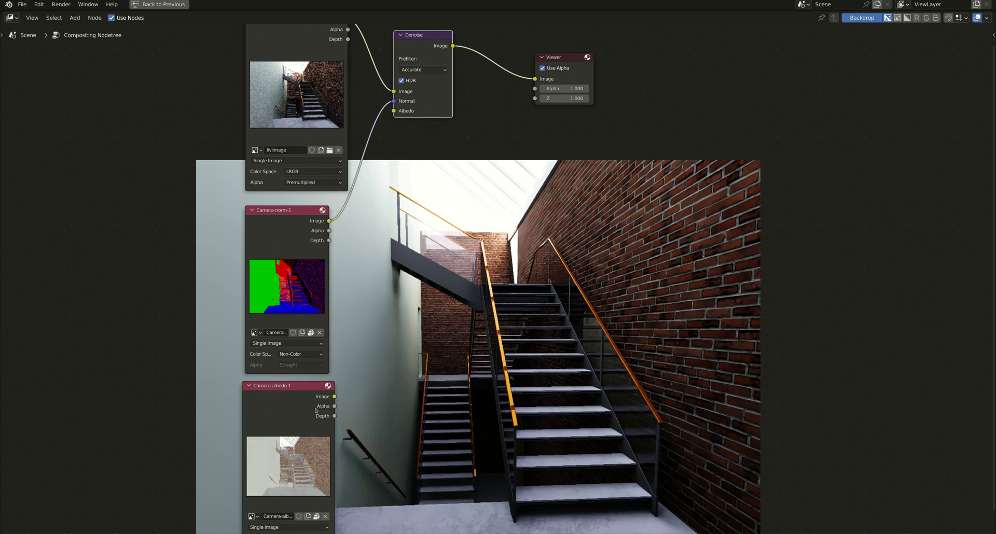
drag(332, 397, 400, 113)
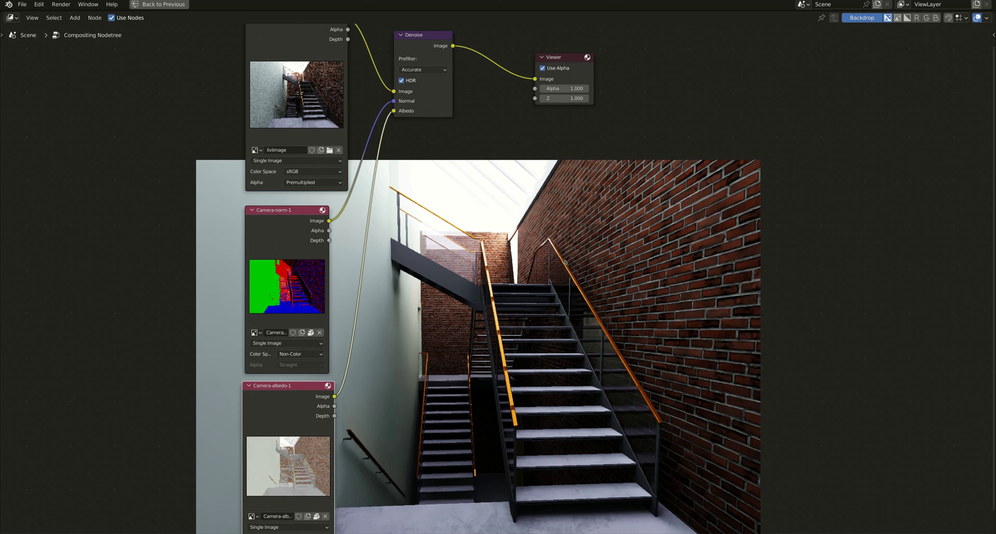
scroll(520, 328, down, 3)
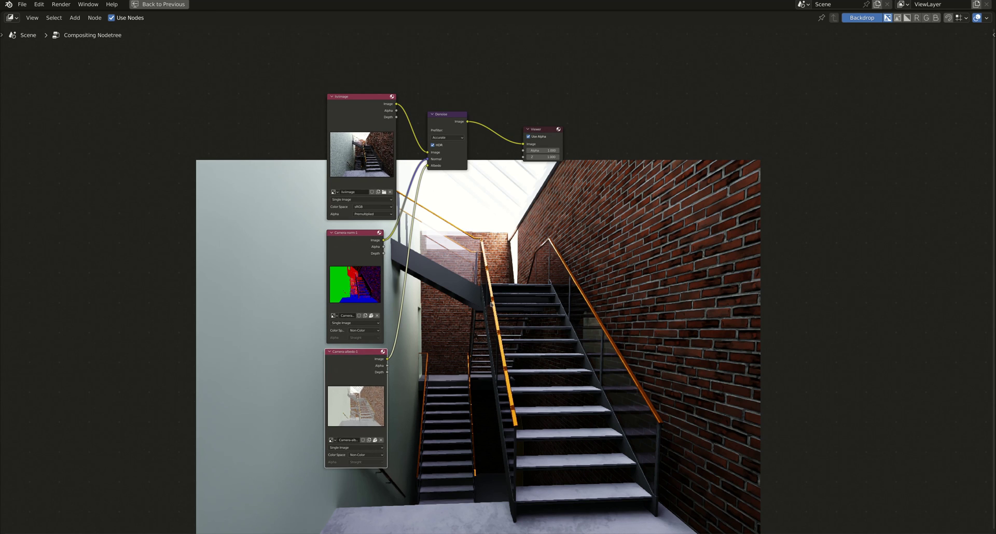
- Restore the multi-area layout, change the compositor area to an Image Editor and display liviimage in it
key(ctrl+space)
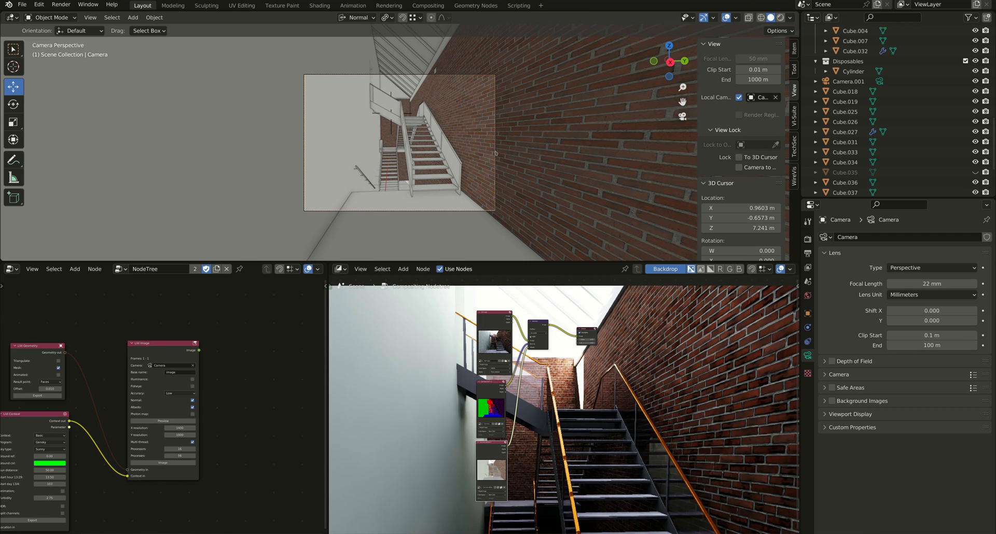
click(340, 268)
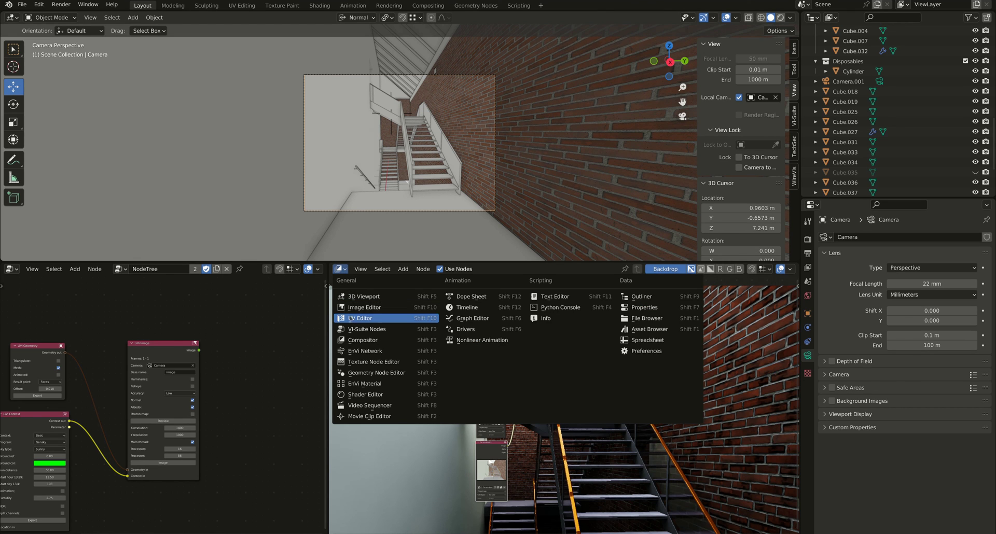
click(363, 307)
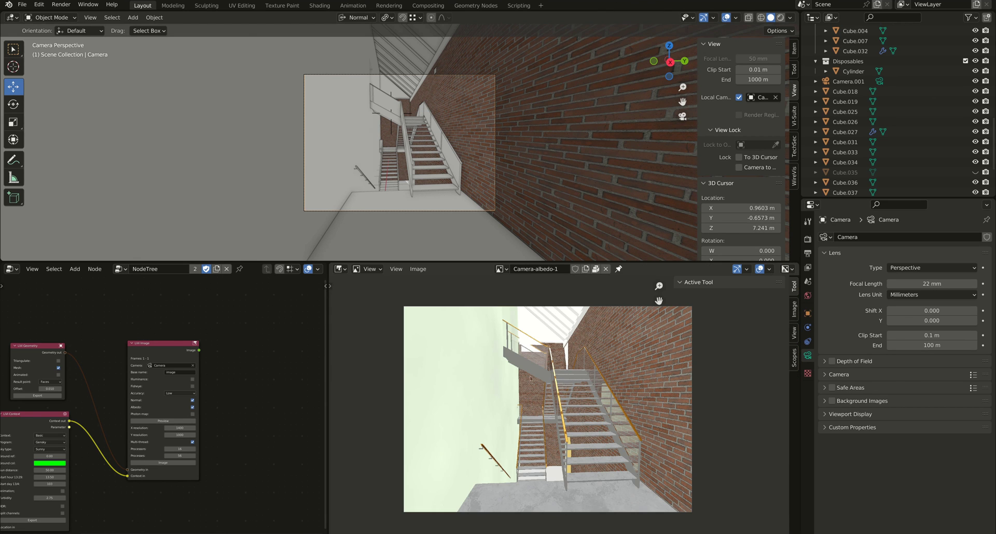
click(499, 269)
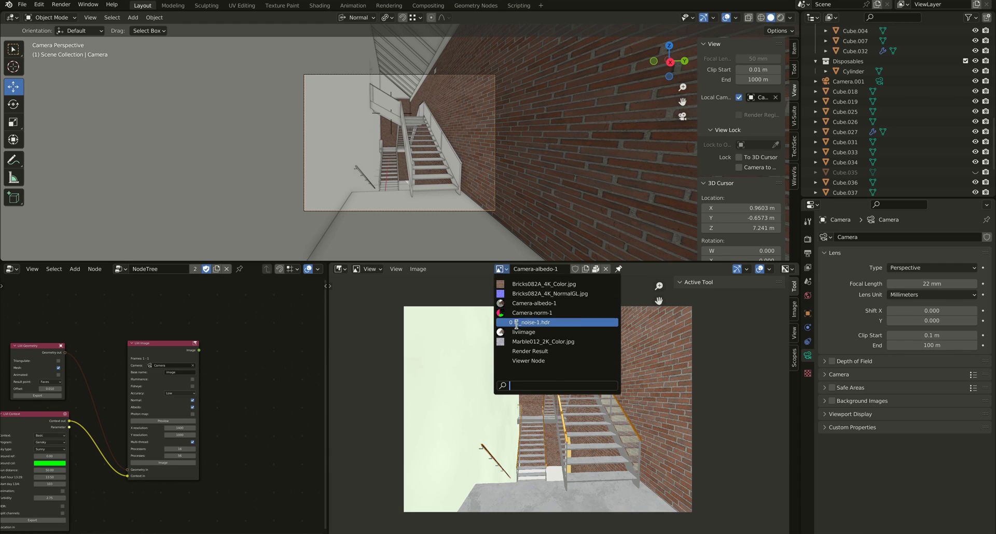
click(519, 332)
scroll(570, 373, up, 1)
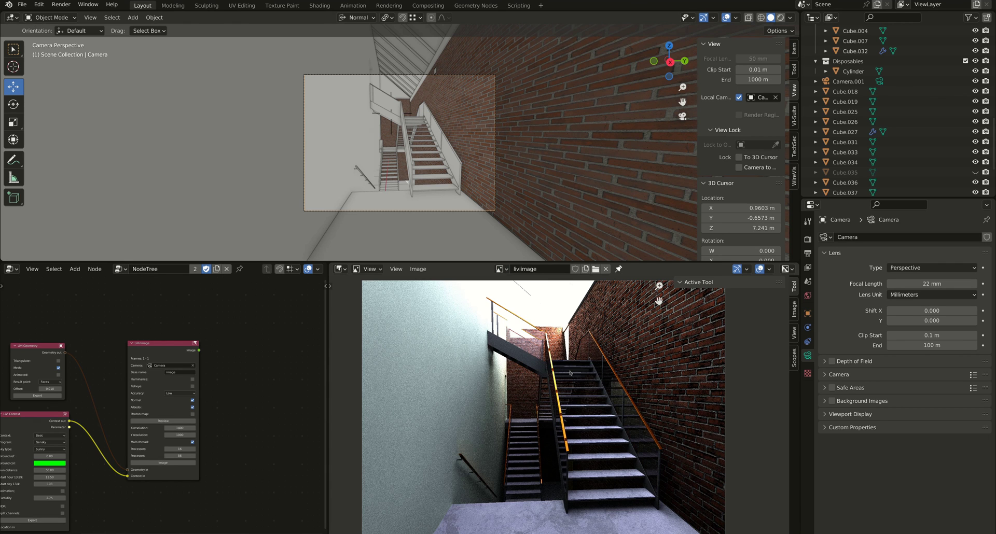
- Compare the denoised Viewer Node image with the original liviimage by displaying each in turn in the Image Editor
click(499, 269)
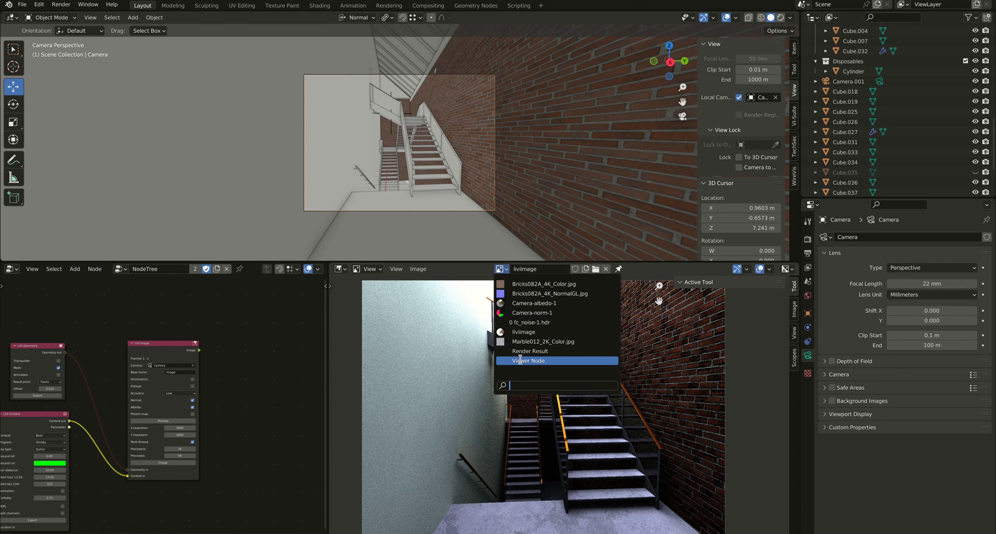
click(520, 361)
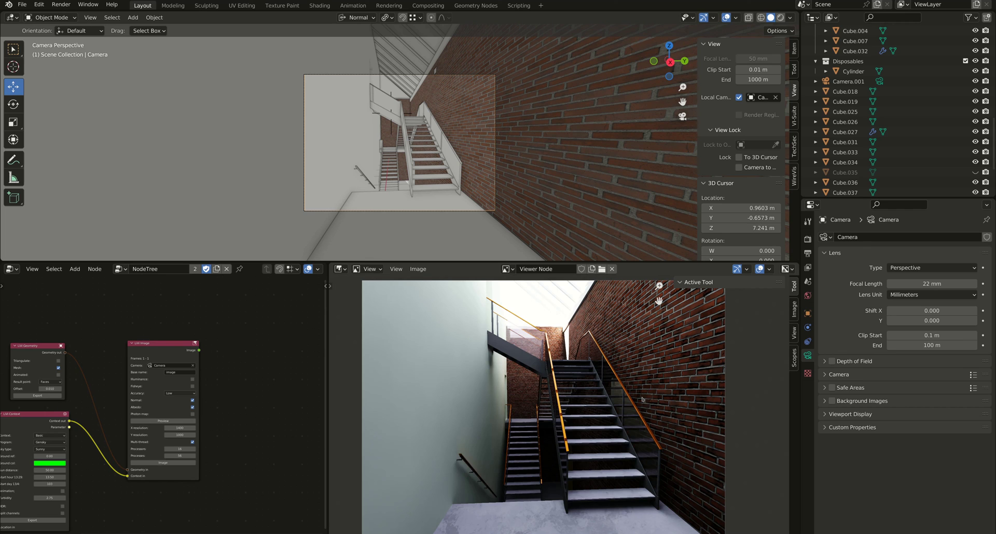
click(179, 393)
click(227, 410)
click(507, 269)
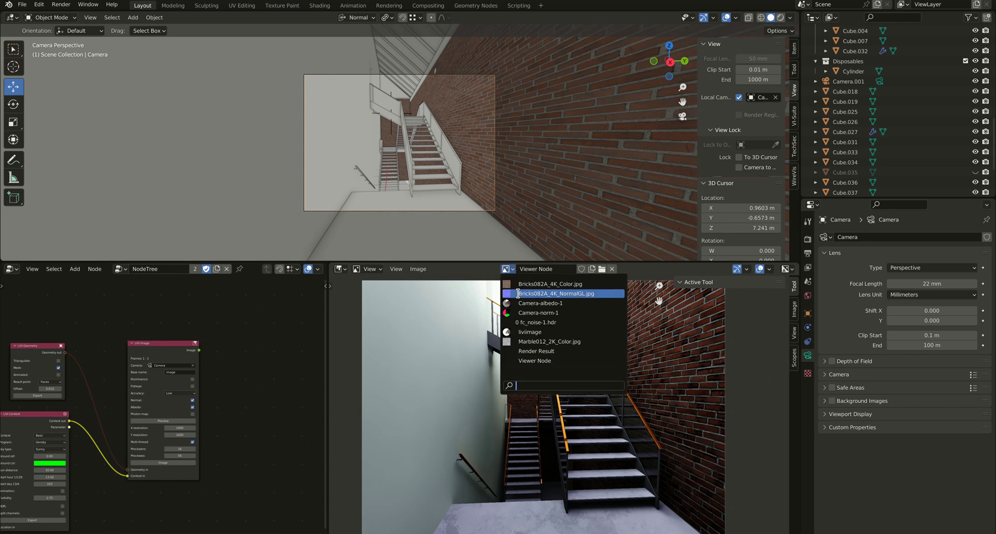
click(523, 332)
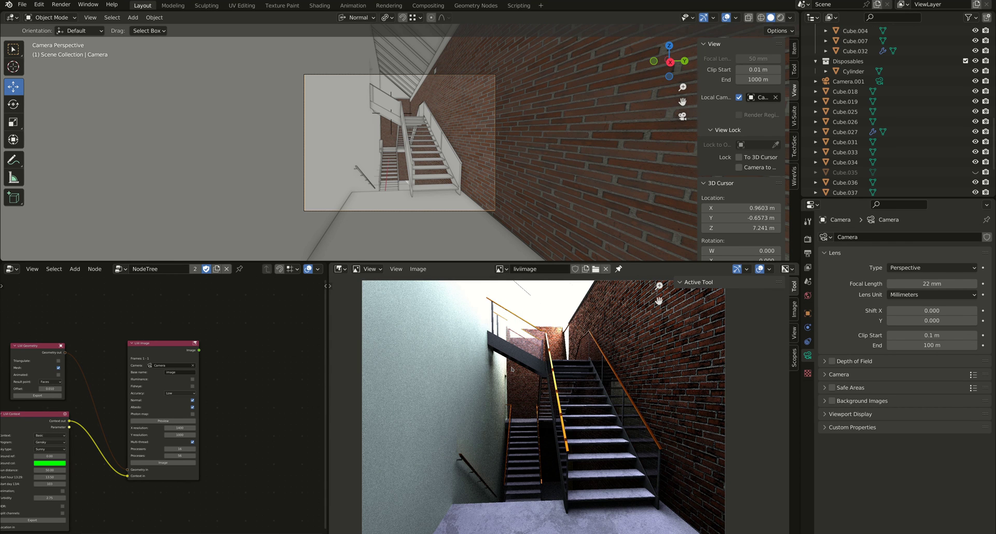